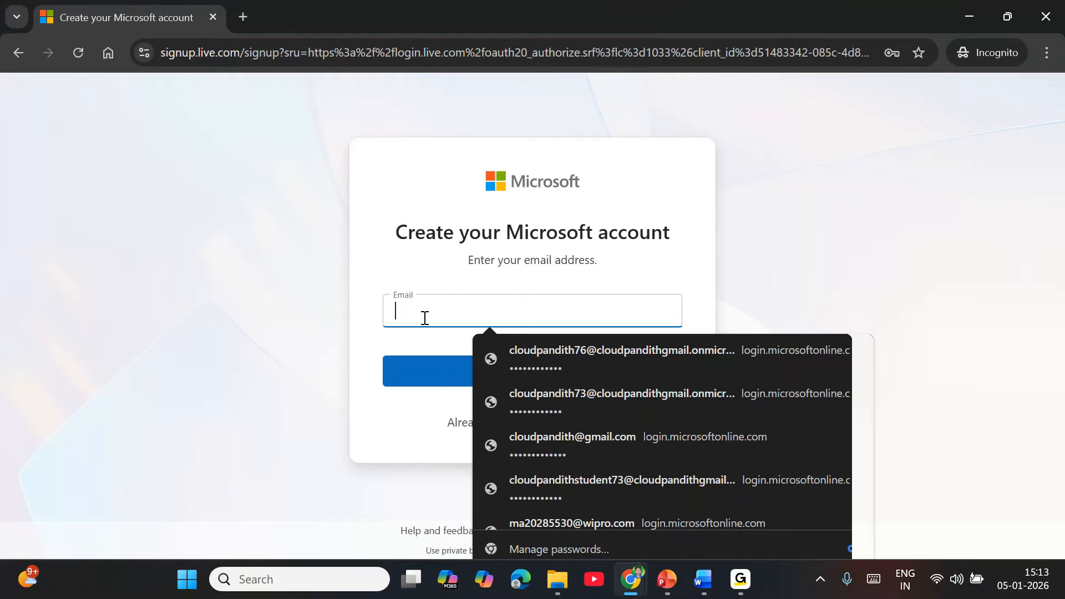
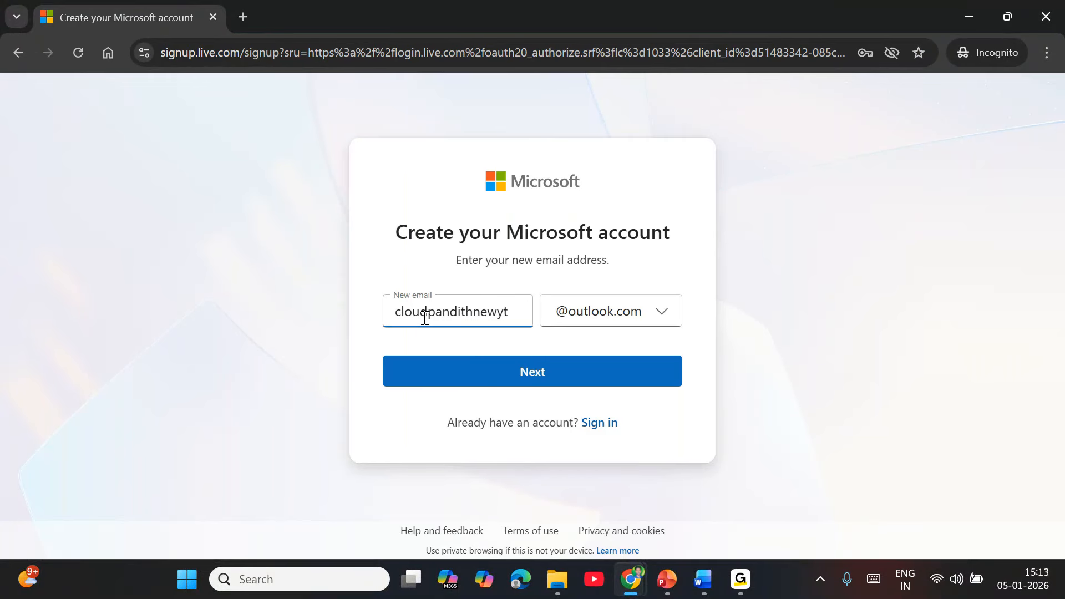
Pick a new outlook.com email name for the account and set its password.
{"action": "left_click", "coordinate": [503, 372]}
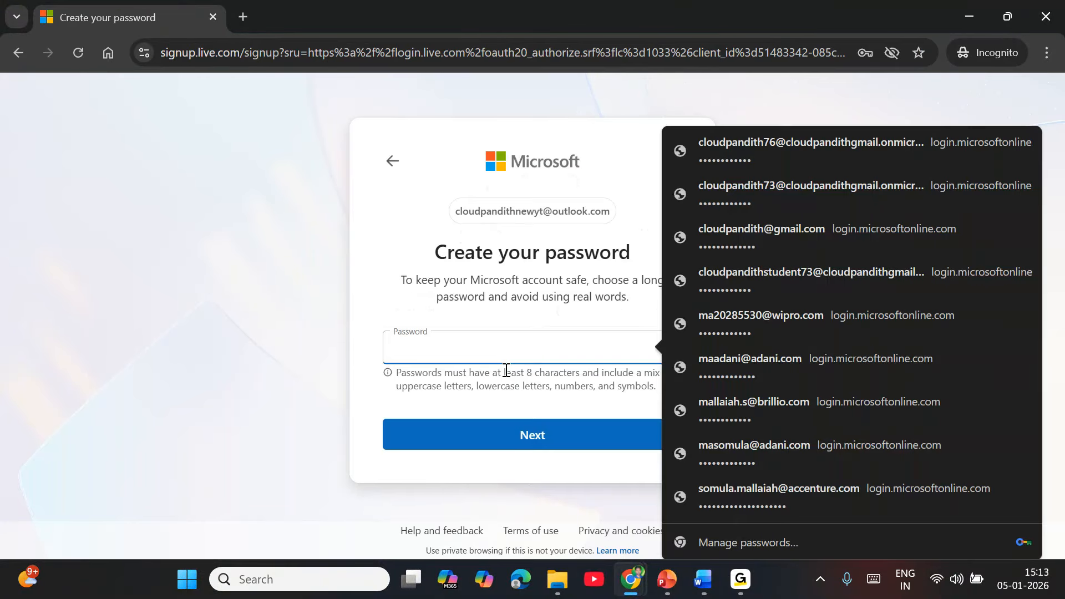
{"action": "type", "text": "•••••"}
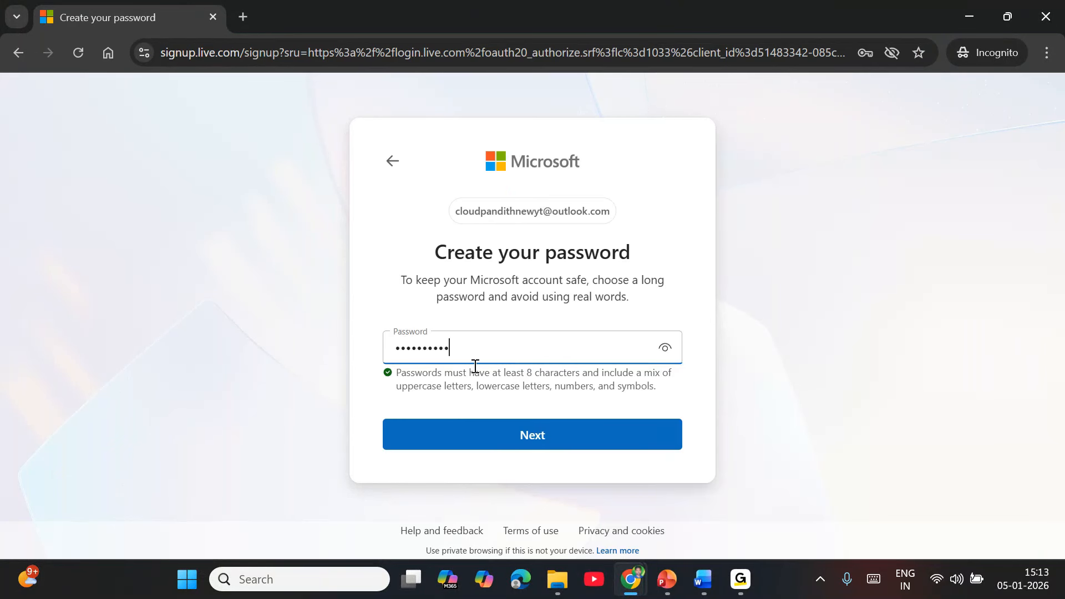
{"action": "left_click", "coordinate": [568, 448]}
Set the birthdate to January 1, 1990.
{"action": "left_click", "coordinate": [414, 388]}
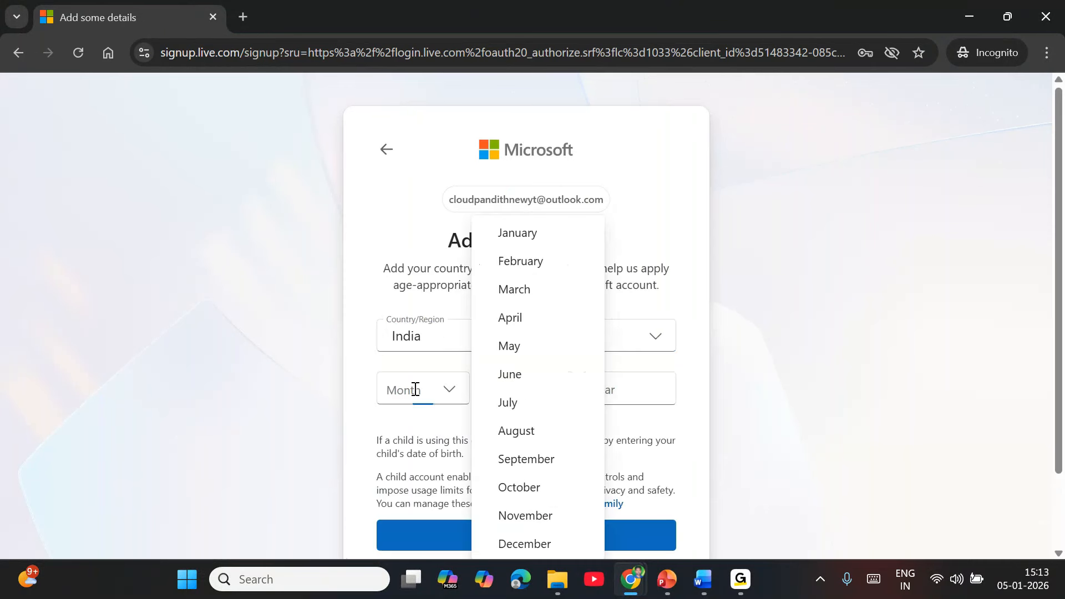
{"action": "left_click", "coordinate": [570, 233]}
{"action": "left_click", "coordinate": [522, 377]}
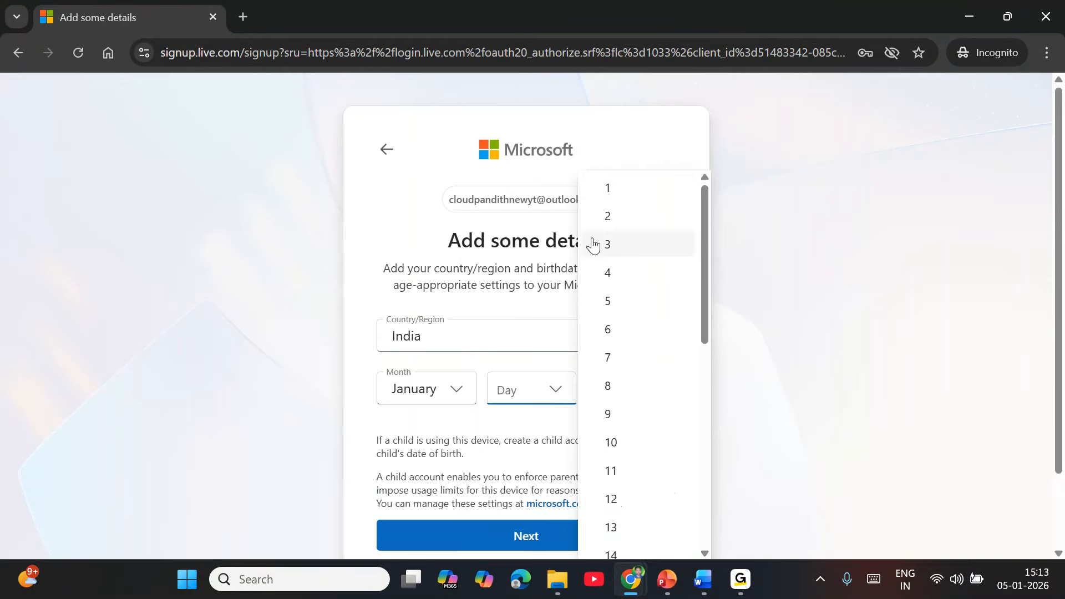
{"action": "left_click", "coordinate": [657, 171]}
{"action": "left_click", "coordinate": [562, 395]}
{"action": "left_click", "coordinate": [647, 193]}
{"action": "left_click", "coordinate": [633, 374]}
{"action": "type", "text": "1990"}
{"action": "key", "text": "Return"}
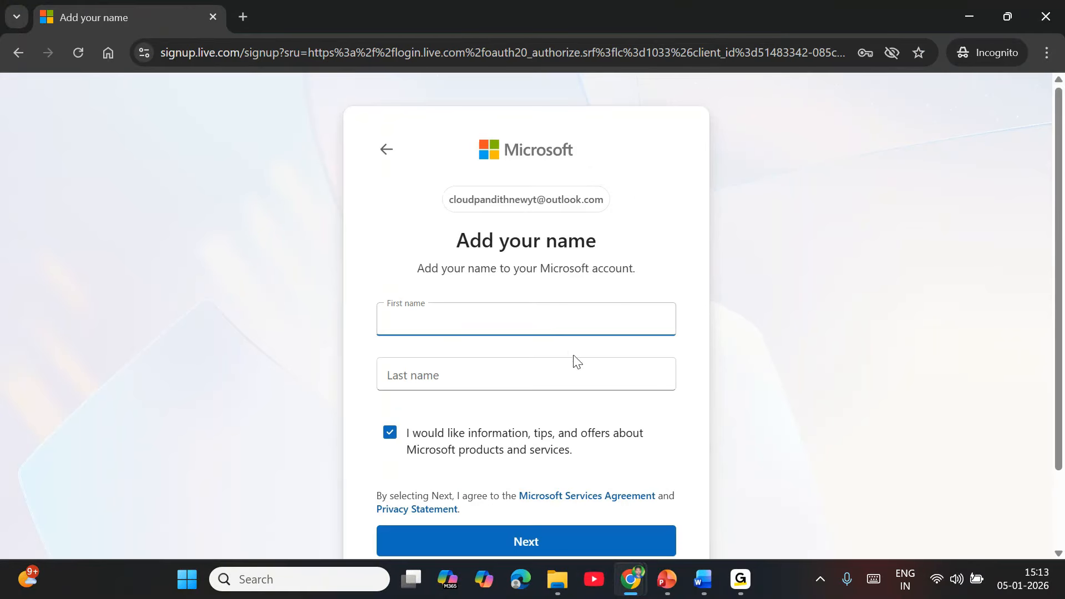
Enter the account holder's first and last name and submit them.
{"action": "key", "text": "Tab"}
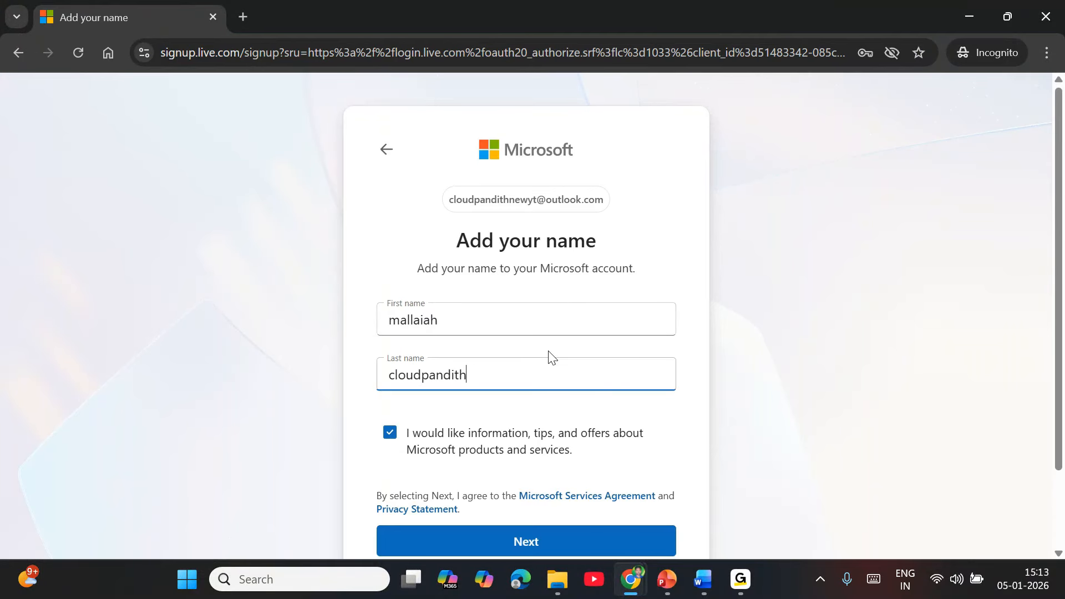
{"action": "left_click", "coordinate": [520, 542]}
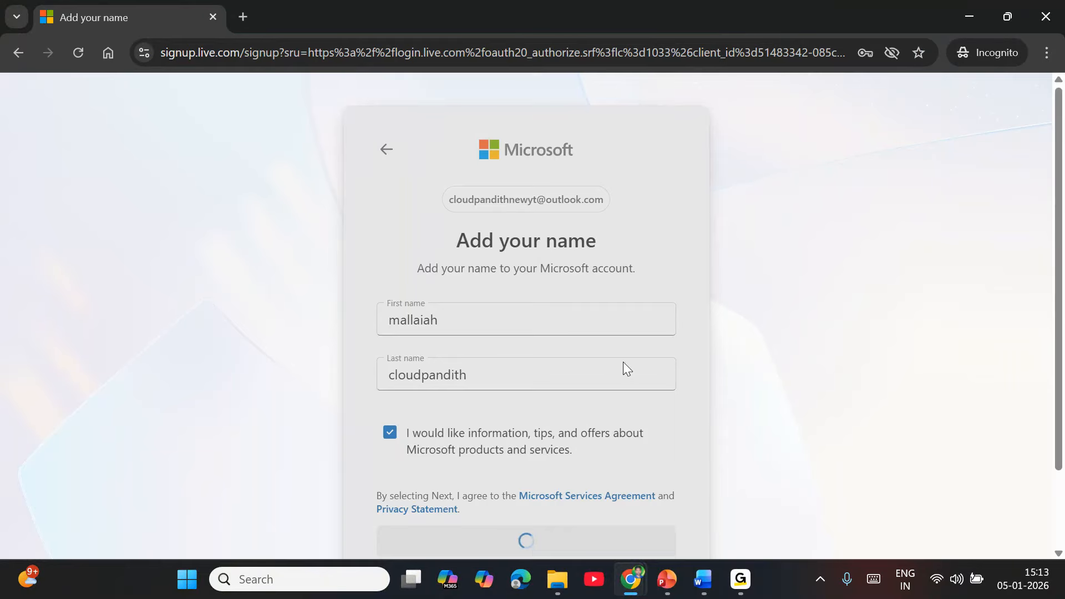
{"action": "scroll", "coordinate": [569, 440], "scroll_direction": "down", "scroll_amount": 1}
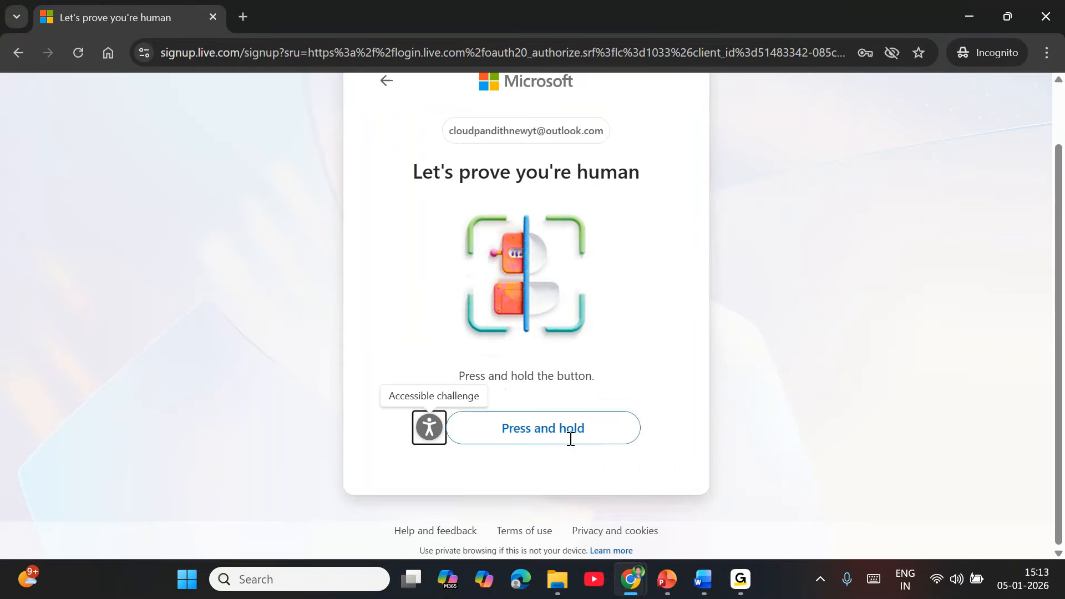
Pass the press-and-hold human check and skip passkey creation to reach the Azure portal.
{"action": "left_click_drag", "start_coordinate": [569, 440], "coordinate": [571, 438]}
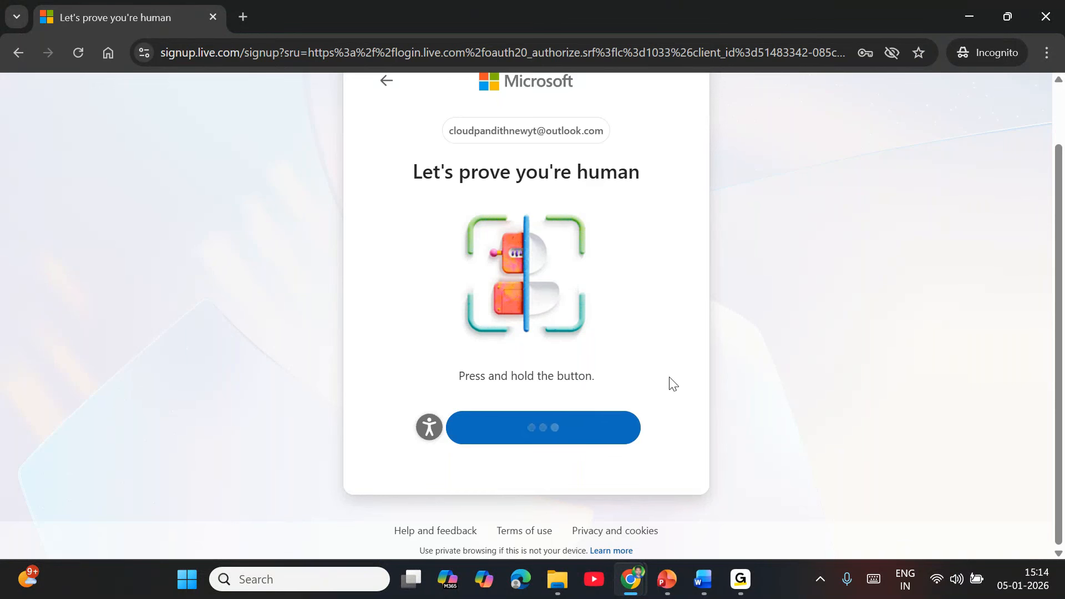
{"action": "left_click_drag", "start_coordinate": [567, 428], "coordinate": [570, 427]}
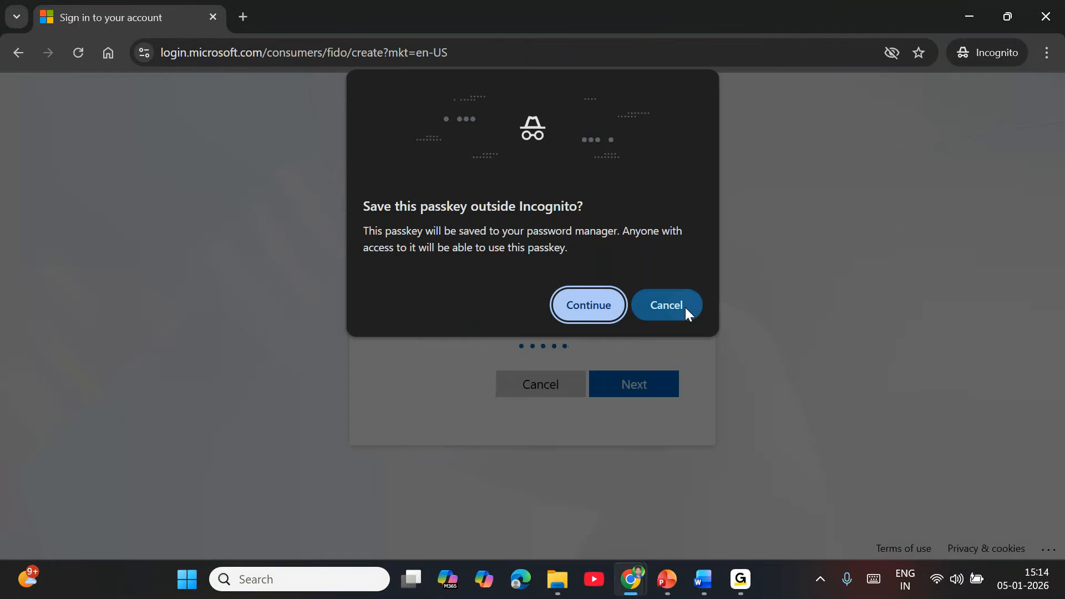
{"action": "left_click", "coordinate": [685, 307]}
{"action": "scroll", "coordinate": [578, 443], "scroll_direction": "down", "scroll_amount": 2}
{"action": "left_click", "coordinate": [540, 449]}
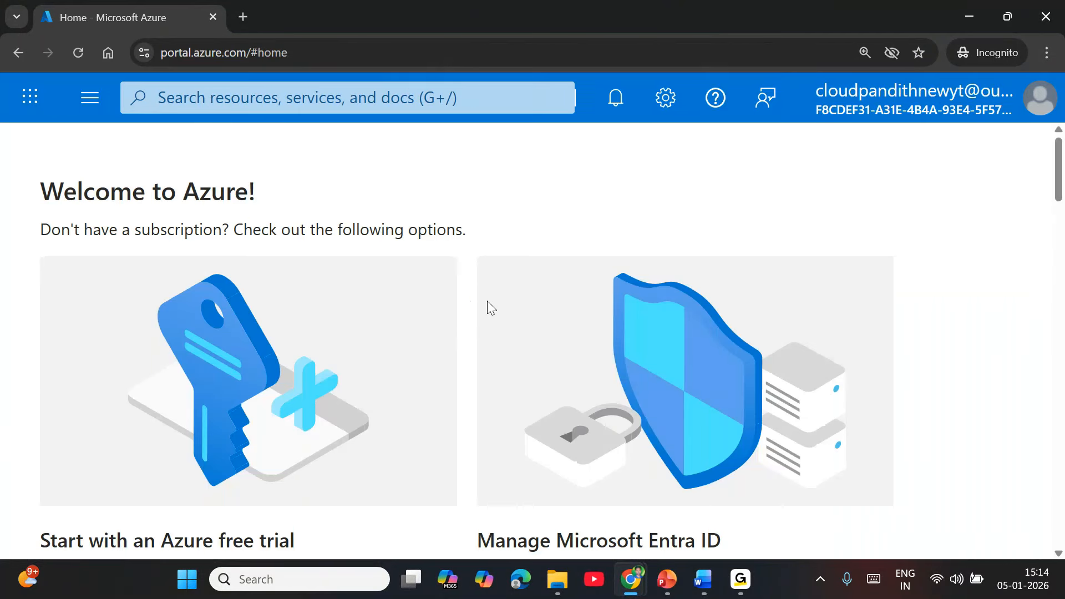
Scroll the Azure home page to the 'Start with an Azure free trial' card.
{"action": "scroll", "coordinate": [510, 290], "scroll_direction": "down", "scroll_amount": 5}
{"action": "scroll", "coordinate": [511, 291], "scroll_direction": "down", "scroll_amount": 4}
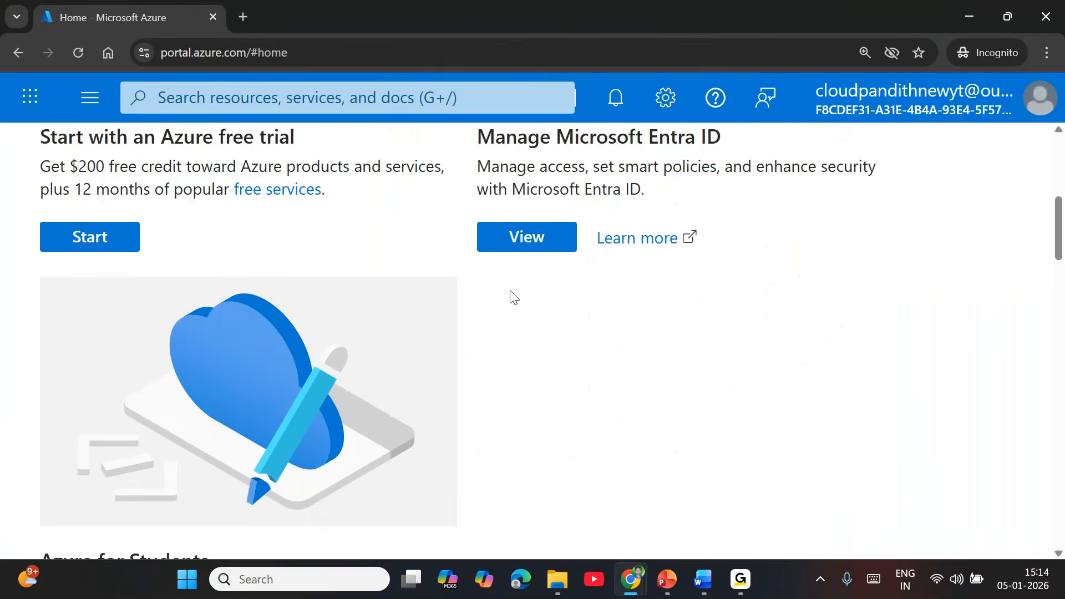
{"action": "scroll", "coordinate": [511, 291], "scroll_direction": "up", "scroll_amount": 5}
{"action": "scroll", "coordinate": [510, 291], "scroll_direction": "down", "scroll_amount": 1}
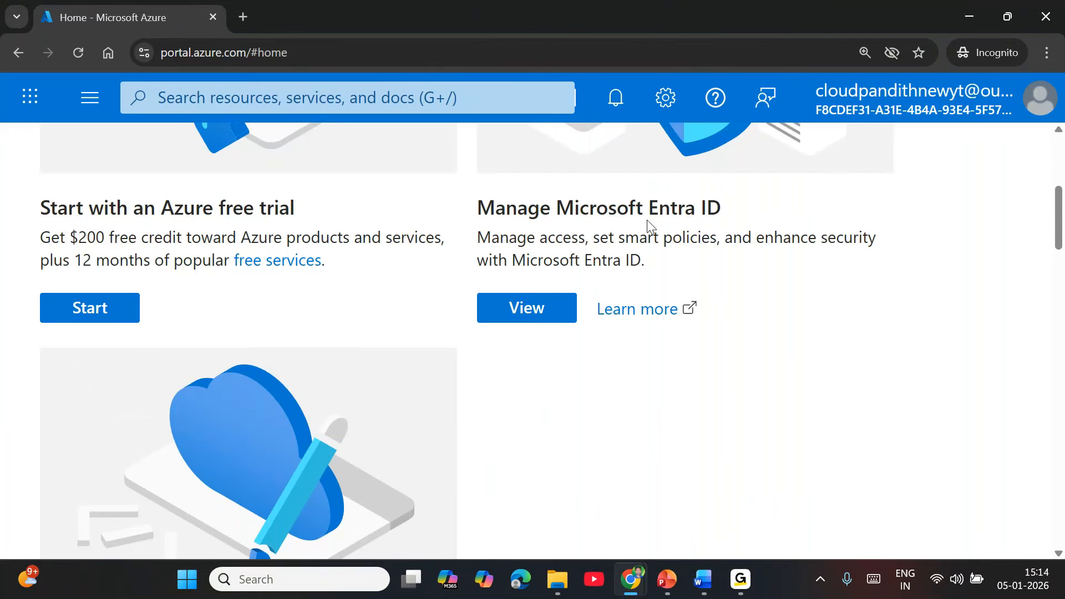
{"action": "left_click_drag", "start_coordinate": [222, 206], "coordinate": [307, 207]}
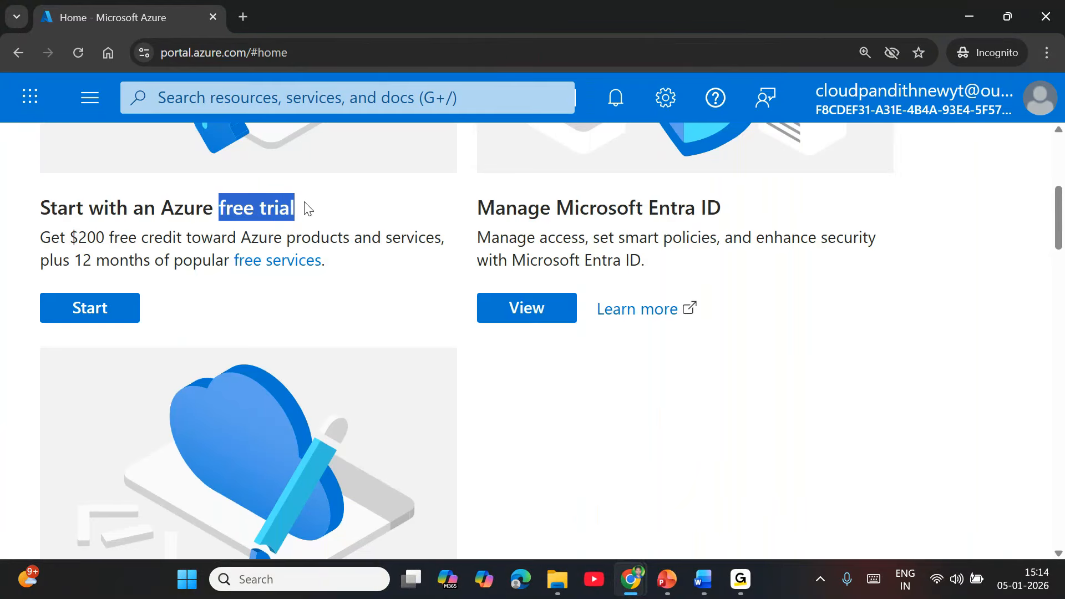
{"action": "scroll", "coordinate": [341, 292], "scroll_direction": "down", "scroll_amount": 1}
{"action": "scroll", "coordinate": [340, 292], "scroll_direction": "down", "scroll_amount": 5}
{"action": "scroll", "coordinate": [214, 316], "scroll_direction": "up", "scroll_amount": 6}
{"action": "scroll", "coordinate": [318, 372], "scroll_direction": "down", "scroll_amount": 4}
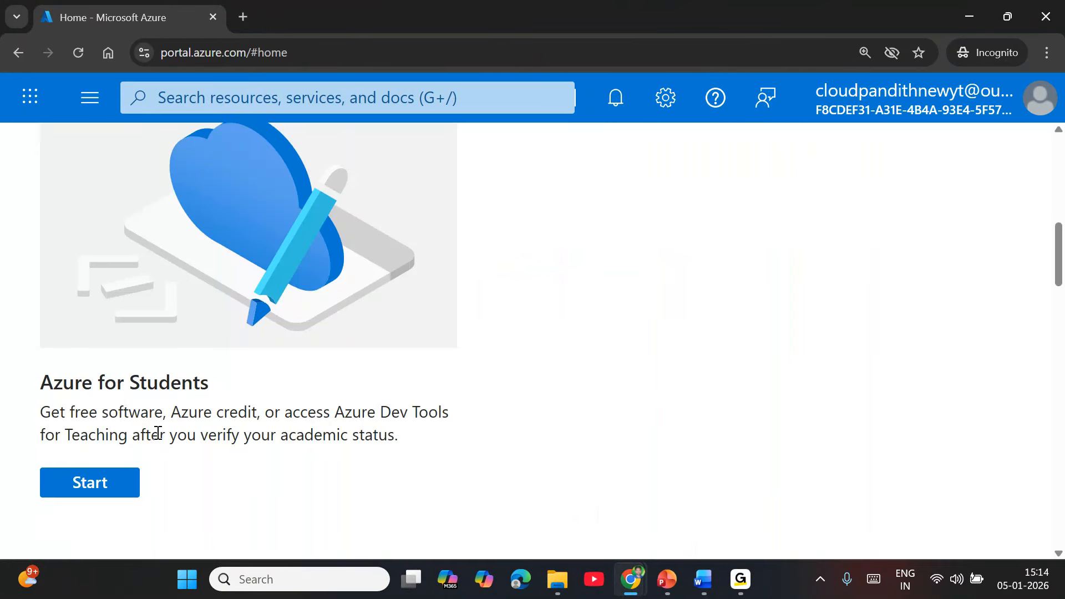
{"action": "scroll", "coordinate": [363, 459], "scroll_direction": "up", "scroll_amount": 6}
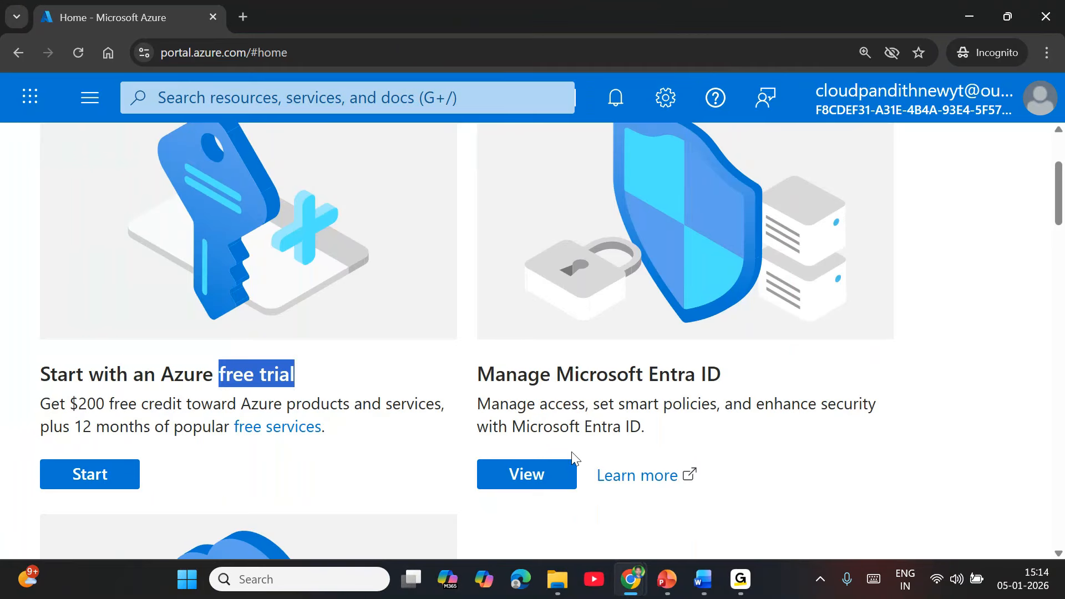
{"action": "scroll", "coordinate": [560, 376], "scroll_direction": "up", "scroll_amount": 3}
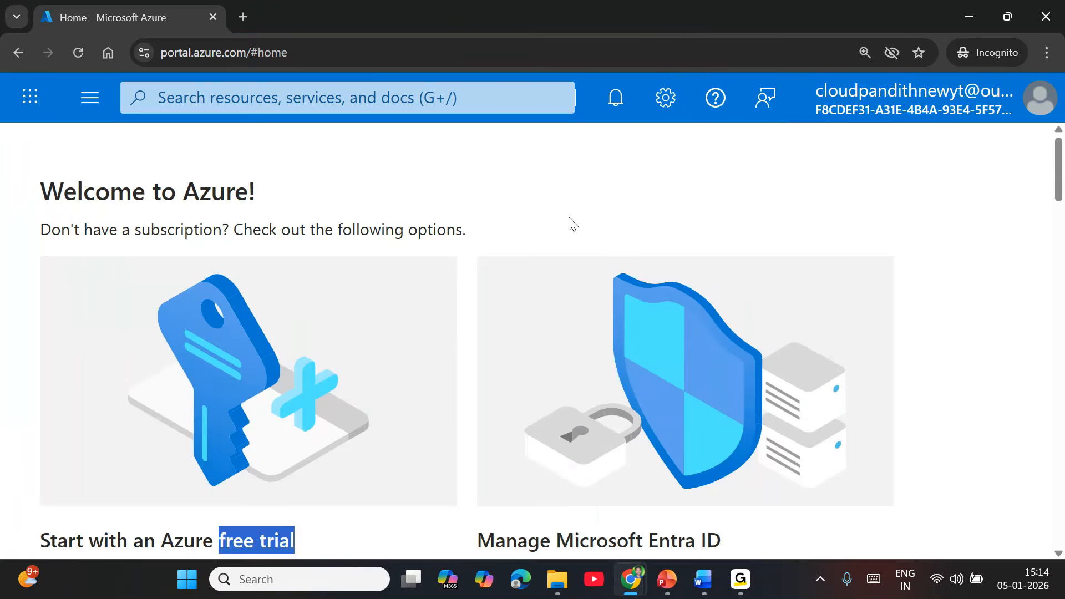
{"action": "scroll", "coordinate": [294, 360], "scroll_direction": "down", "scroll_amount": 4}
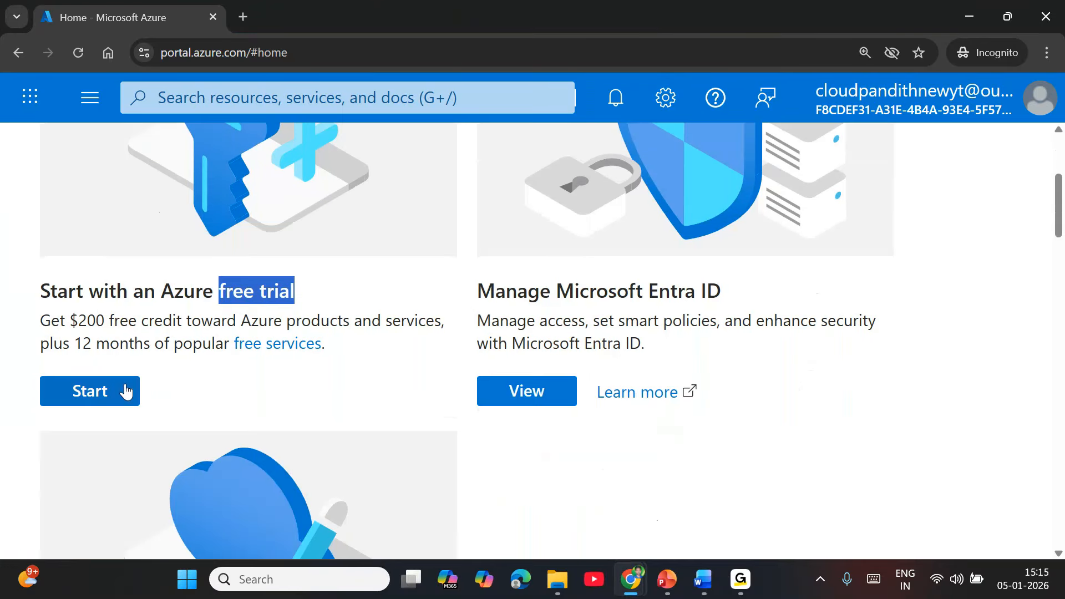
Start the free trial and choose 'Try Azure for free' to reach the sign-up form.
{"action": "left_click", "coordinate": [126, 391]}
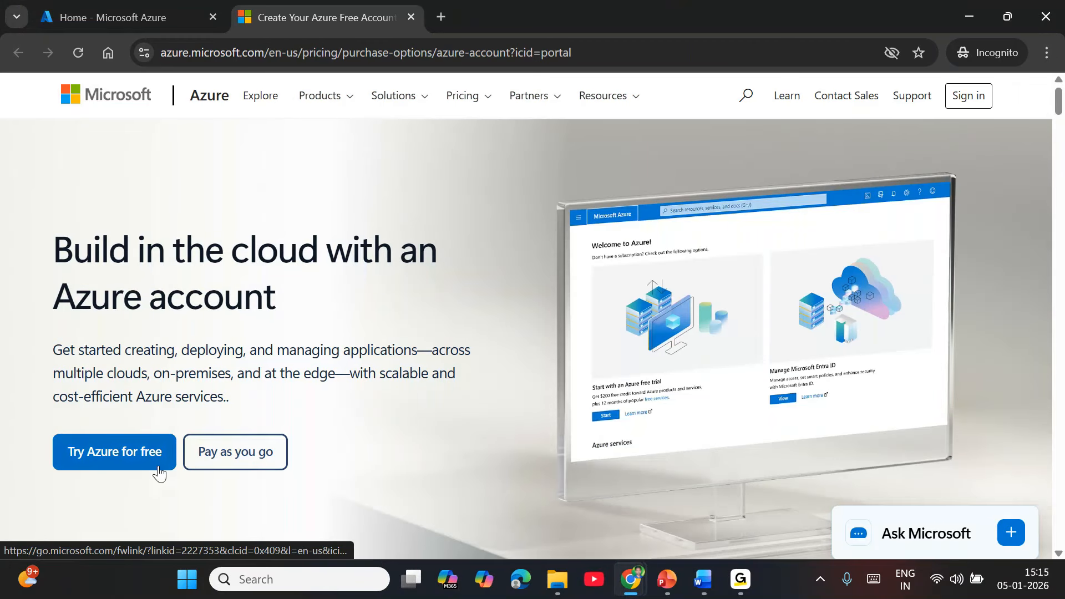
{"action": "left_click", "coordinate": [159, 471]}
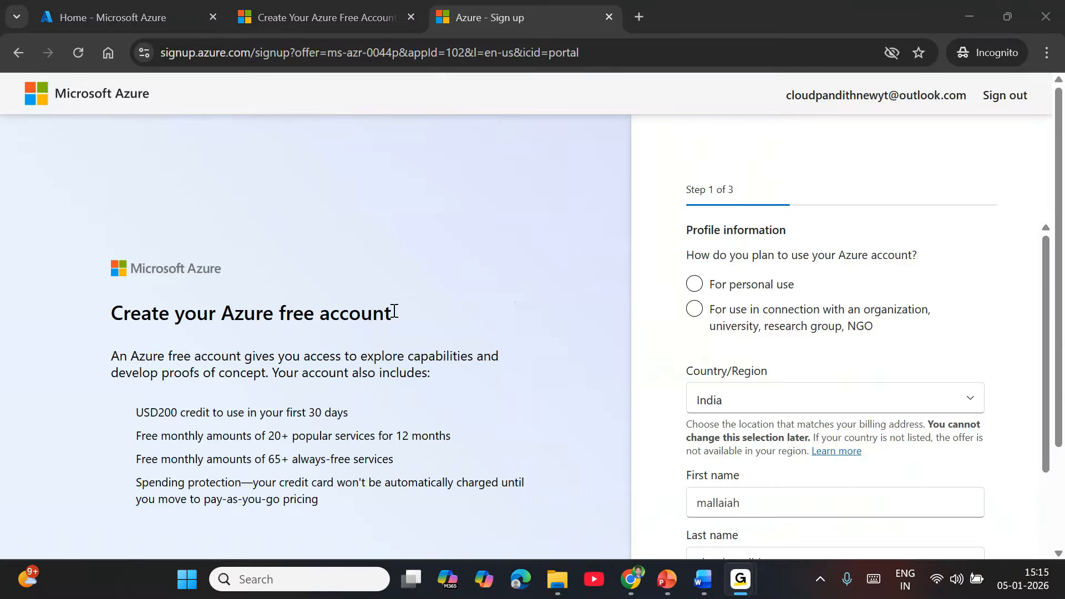
Choose 'For personal use' in the Azure profile form.
{"action": "scroll", "coordinate": [780, 345], "scroll_direction": "down", "scroll_amount": 2}
{"action": "scroll", "coordinate": [766, 338], "scroll_direction": "up", "scroll_amount": 3}
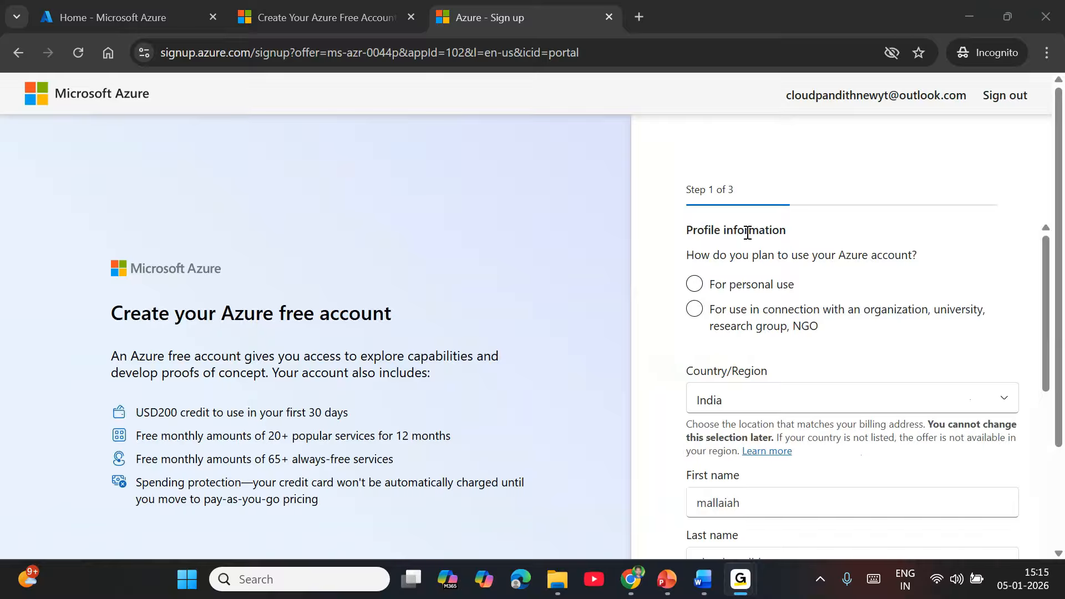
{"action": "scroll", "coordinate": [748, 299], "scroll_direction": "down", "scroll_amount": 7}
{"action": "scroll", "coordinate": [754, 352], "scroll_direction": "down", "scroll_amount": 2}
{"action": "scroll", "coordinate": [753, 361], "scroll_direction": "up", "scroll_amount": 7}
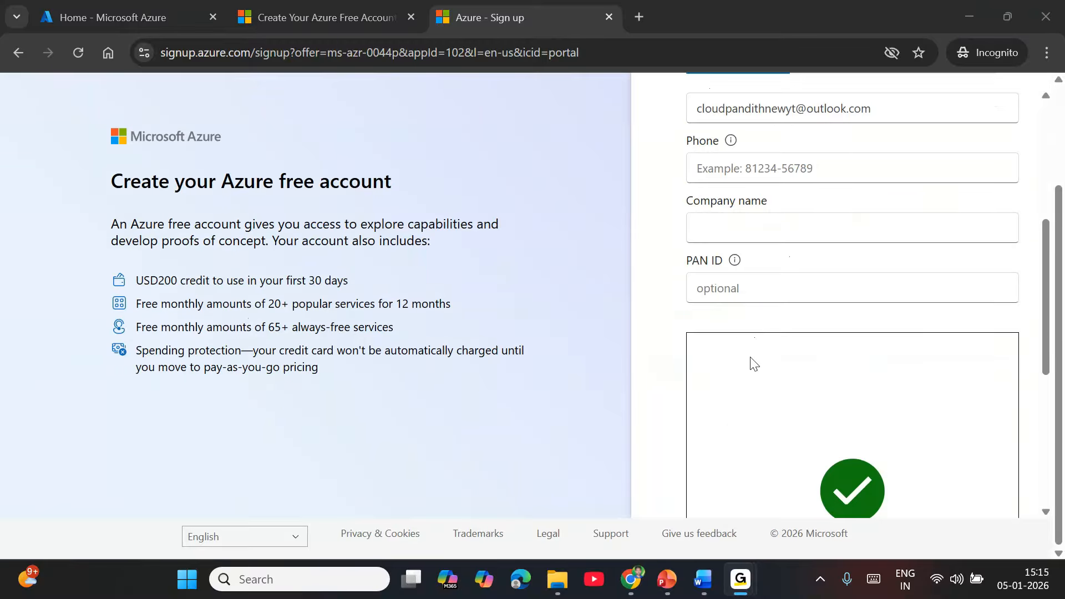
{"action": "scroll", "coordinate": [753, 363], "scroll_direction": "down", "scroll_amount": 7}
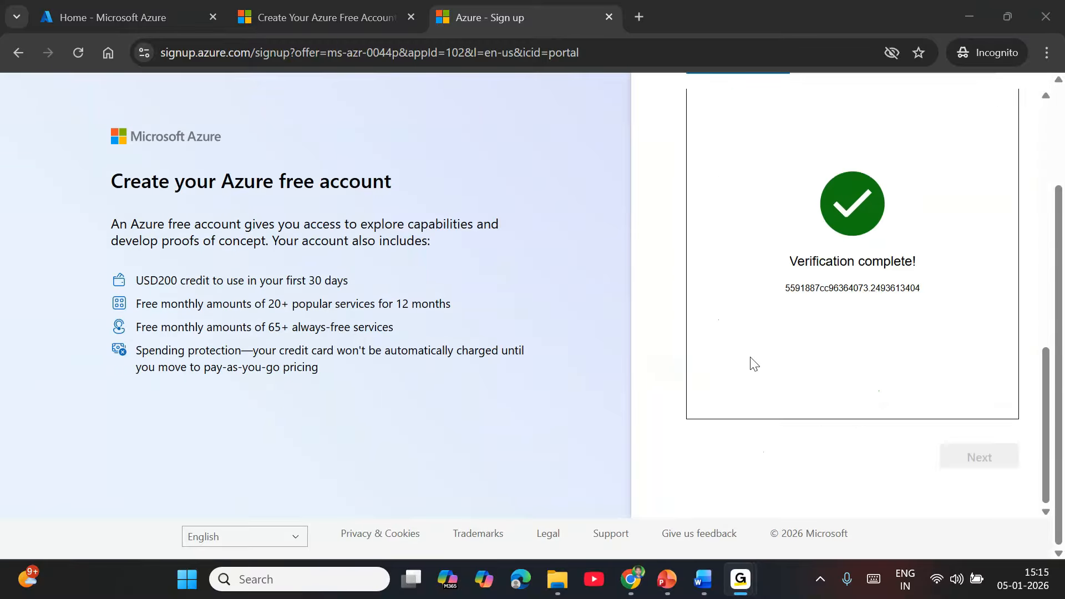
{"action": "scroll", "coordinate": [754, 364], "scroll_direction": "up", "scroll_amount": 7}
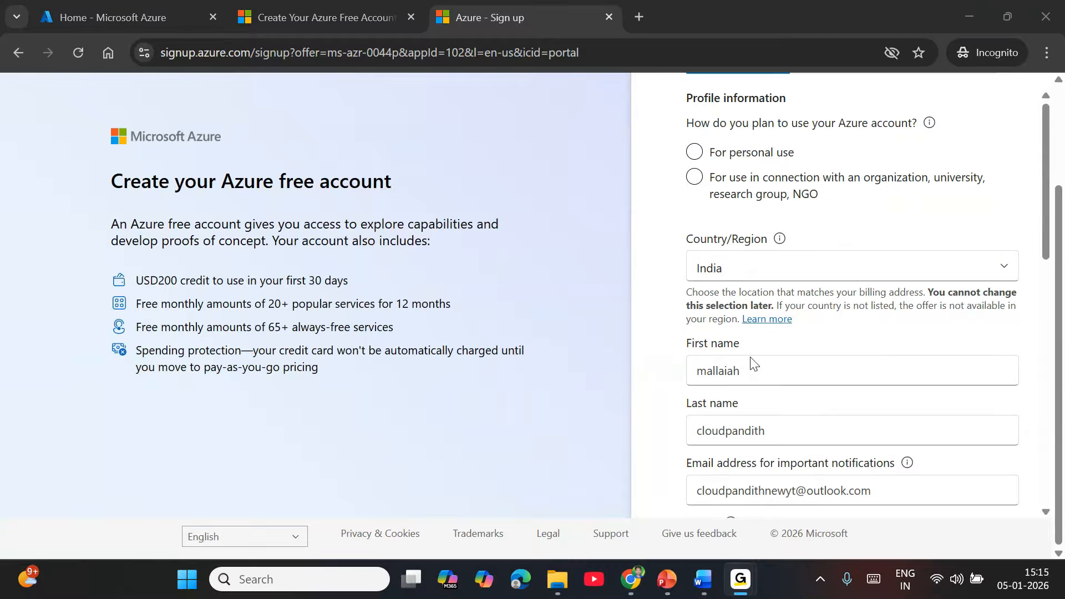
{"action": "scroll", "coordinate": [754, 372], "scroll_direction": "down", "scroll_amount": 8}
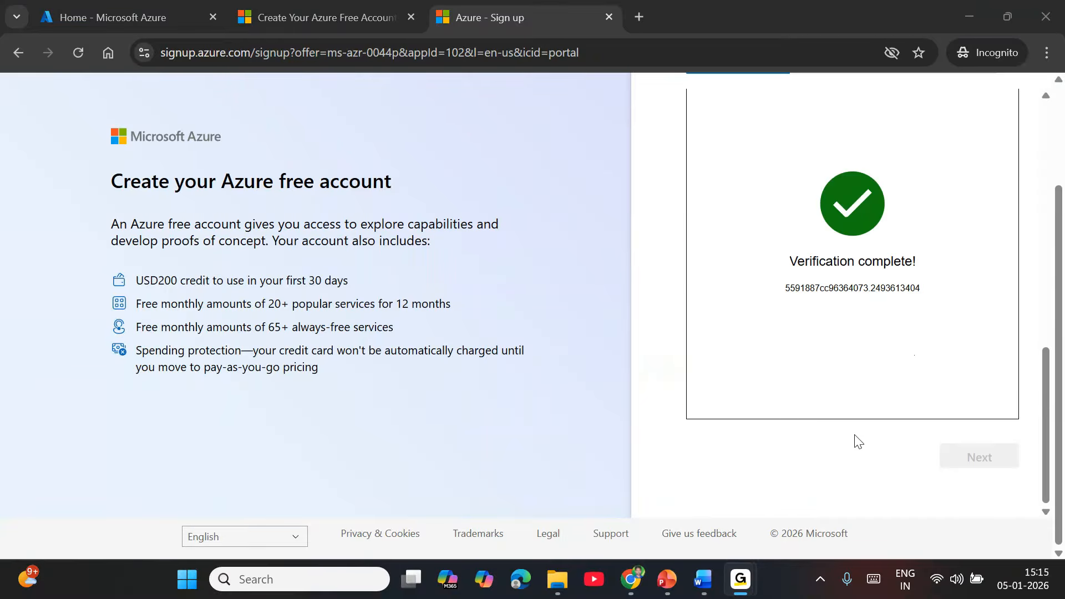
{"action": "scroll", "coordinate": [857, 441], "scroll_direction": "up", "scroll_amount": 5}
{"action": "scroll", "coordinate": [857, 441], "scroll_direction": "up", "scroll_amount": 8}
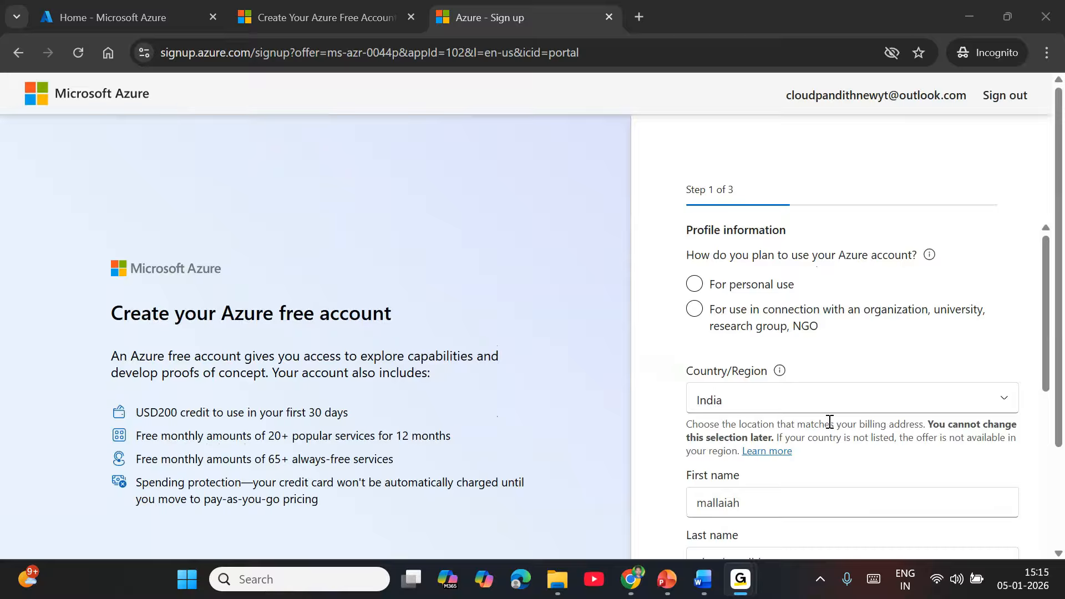
{"action": "left_click", "coordinate": [759, 284]}
Fill in the phone number from Chrome's saved suggestion.
{"action": "scroll", "coordinate": [777, 388], "scroll_direction": "down", "scroll_amount": 8}
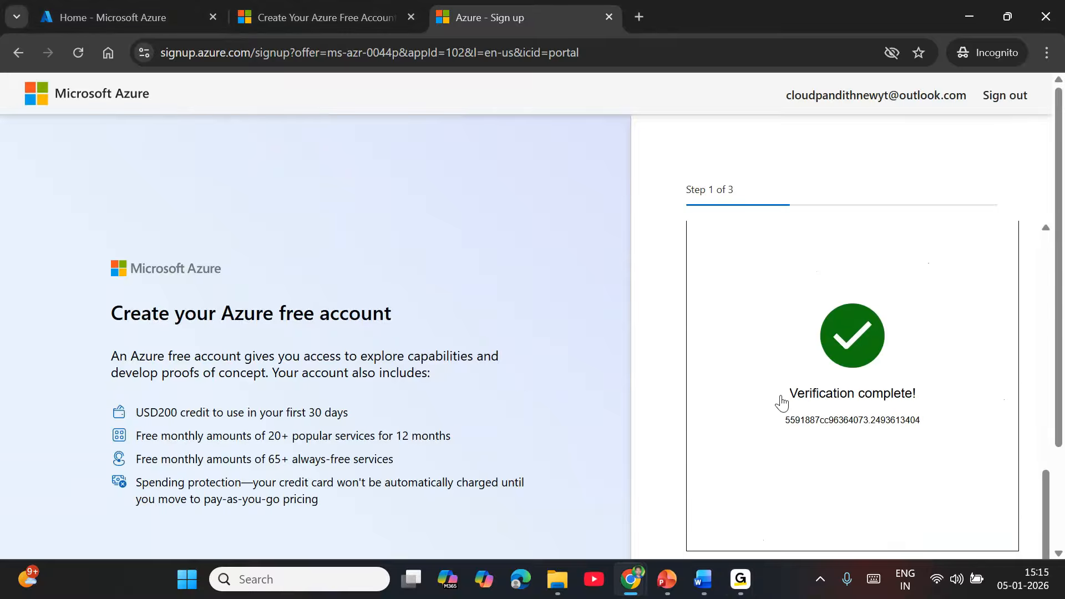
{"action": "scroll", "coordinate": [849, 444], "scroll_direction": "down", "scroll_amount": 3}
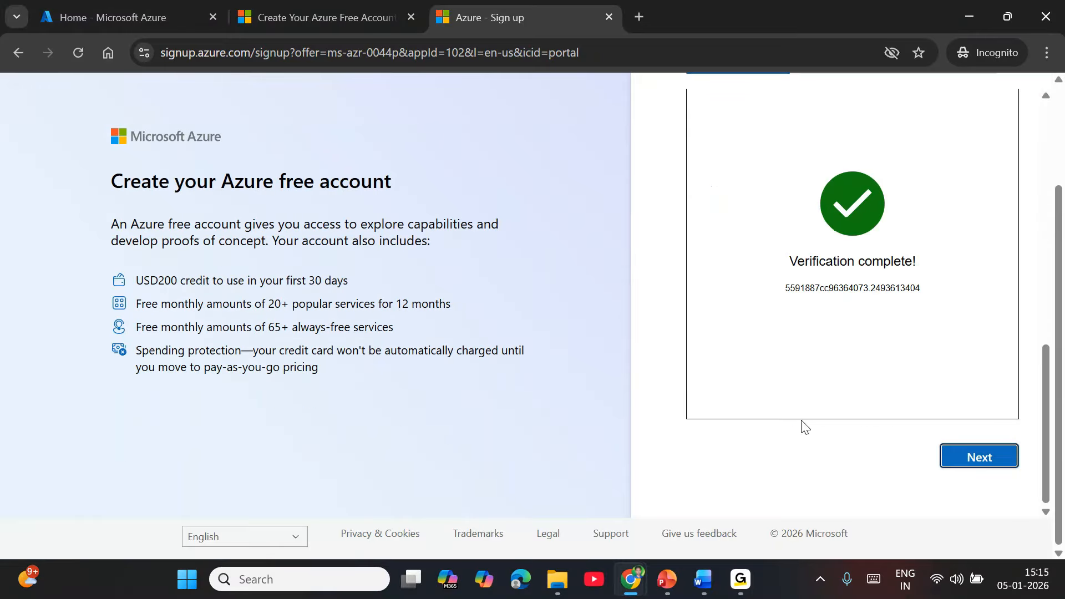
{"action": "scroll", "coordinate": [691, 437], "scroll_direction": "up", "scroll_amount": 5}
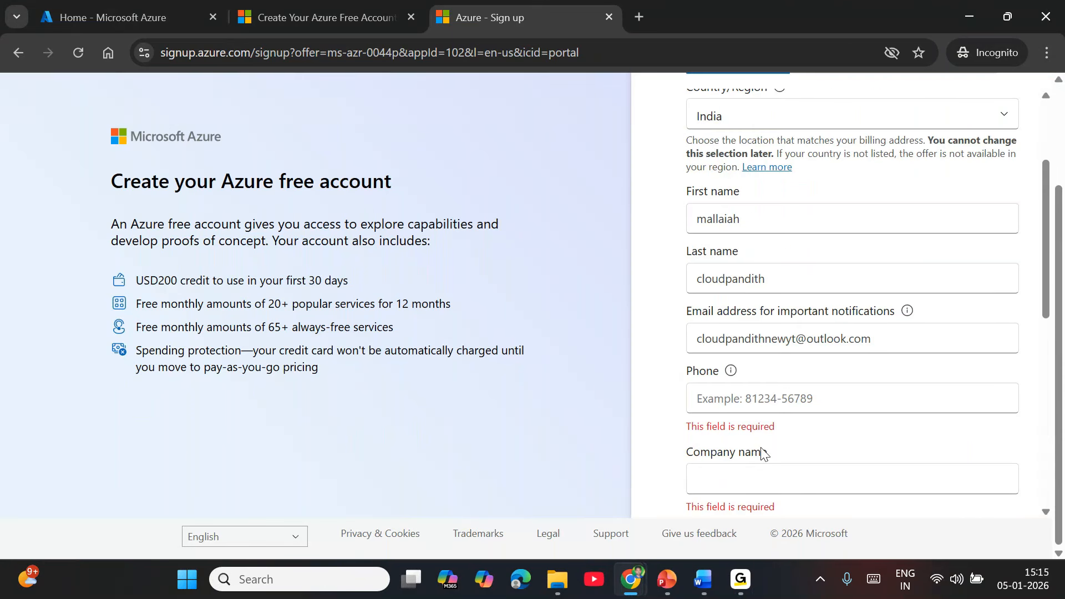
{"action": "left_click", "coordinate": [748, 396]}
{"action": "left_click", "coordinate": [820, 433]}
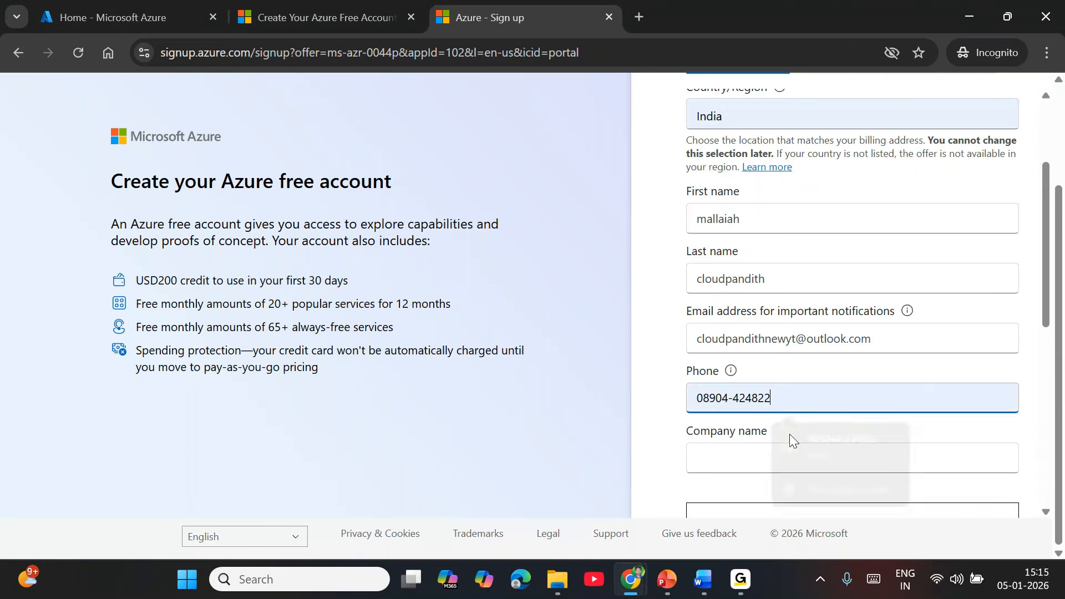
{"action": "left_click", "coordinate": [708, 396]}
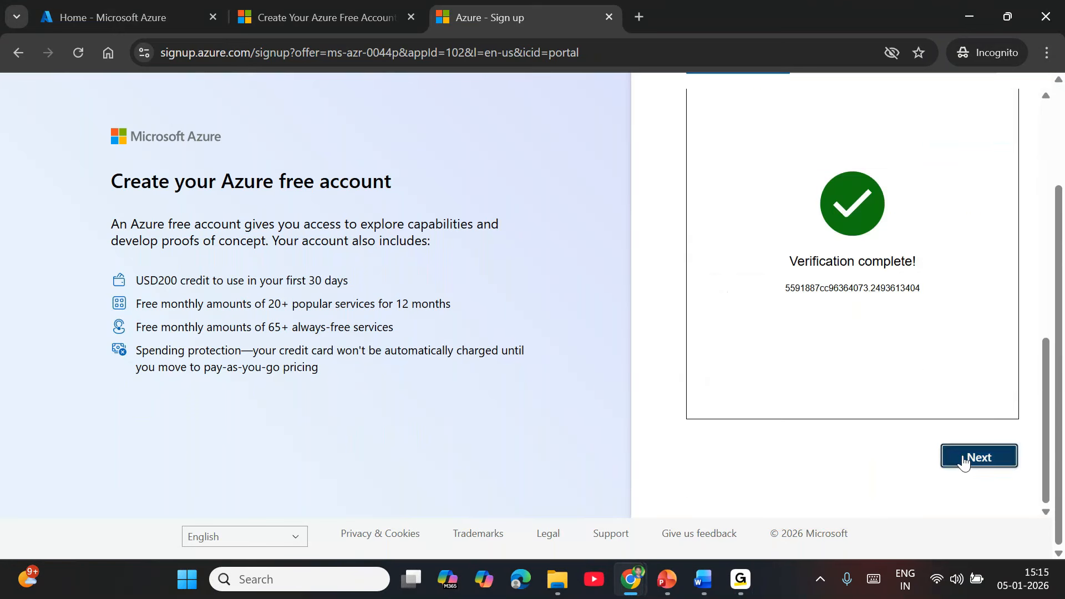
{"action": "left_click", "coordinate": [963, 458]}
Autofill the company name and continue to the address step.
{"action": "scroll", "coordinate": [865, 455], "scroll_direction": "up", "scroll_amount": 2}
{"action": "scroll", "coordinate": [782, 450], "scroll_direction": "down", "scroll_amount": 5}
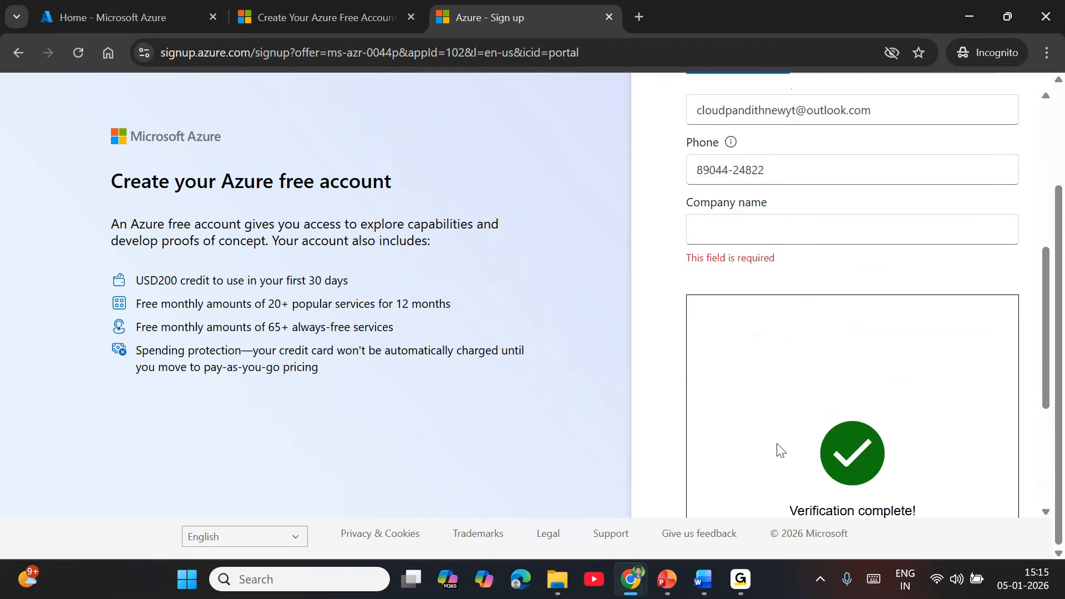
{"action": "left_click", "coordinate": [747, 243]}
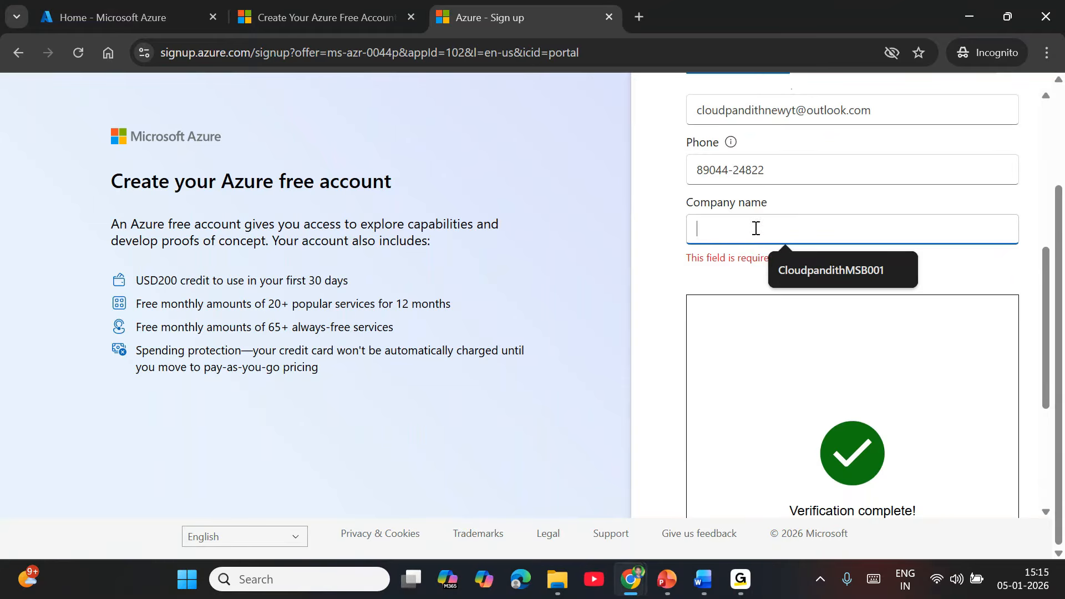
{"action": "left_click", "coordinate": [823, 272]}
{"action": "scroll", "coordinate": [1009, 338], "scroll_direction": "down", "scroll_amount": 4}
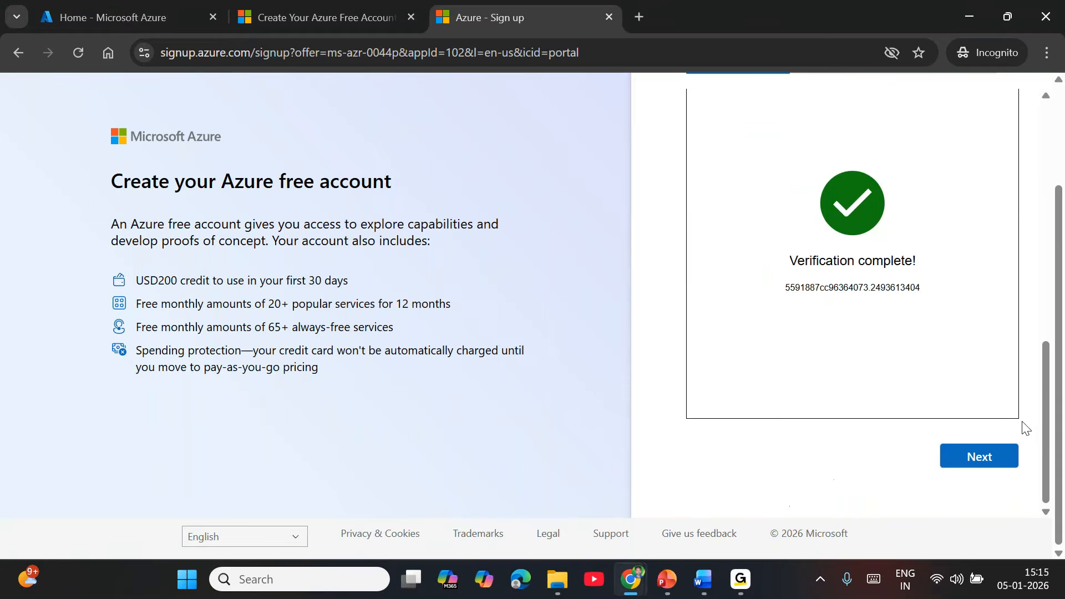
{"action": "left_click", "coordinate": [1005, 463]}
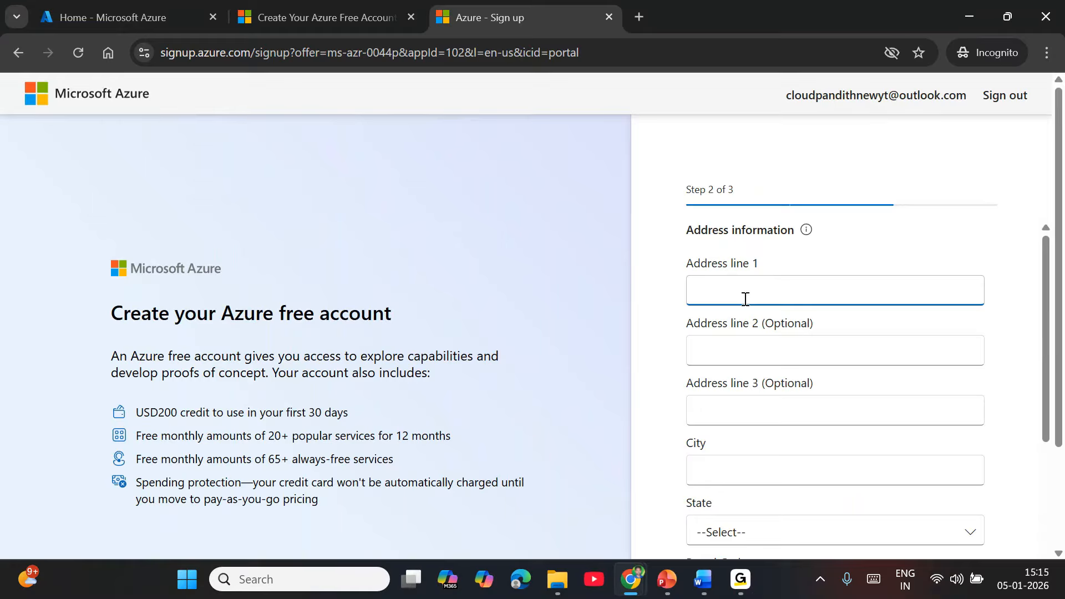
Autofill the address and tick the customer agreement and partner-sharing consent boxes.
{"action": "scroll", "coordinate": [744, 300], "scroll_direction": "down", "scroll_amount": 5}
{"action": "scroll", "coordinate": [744, 312], "scroll_direction": "down", "scroll_amount": 2}
{"action": "scroll", "coordinate": [740, 362], "scroll_direction": "up", "scroll_amount": 7}
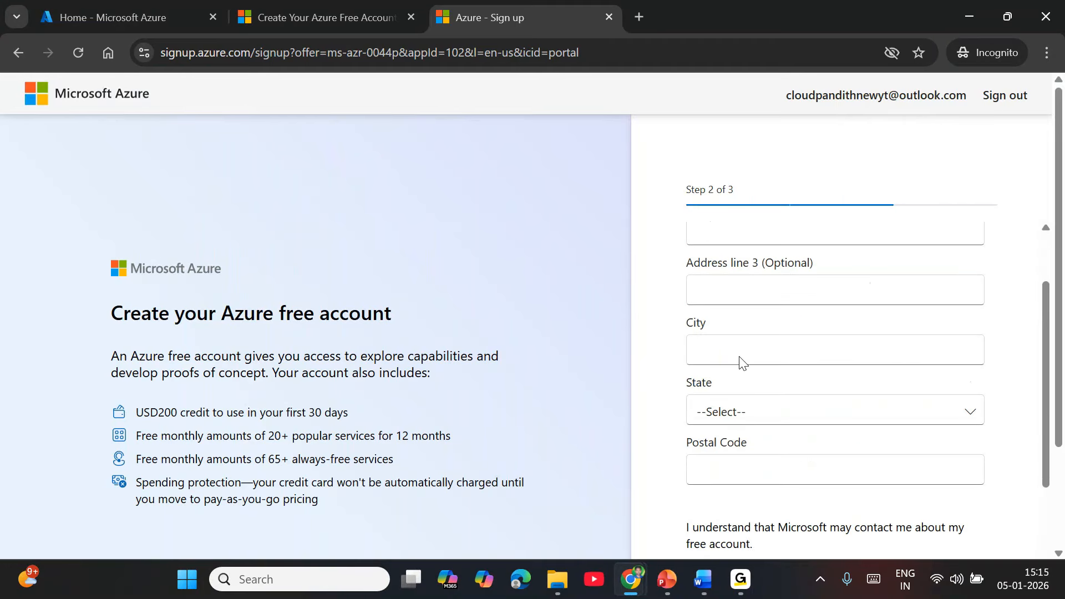
{"action": "left_click_drag", "start_coordinate": [711, 193], "coordinate": [751, 188]}
{"action": "left_click", "coordinate": [751, 189]}
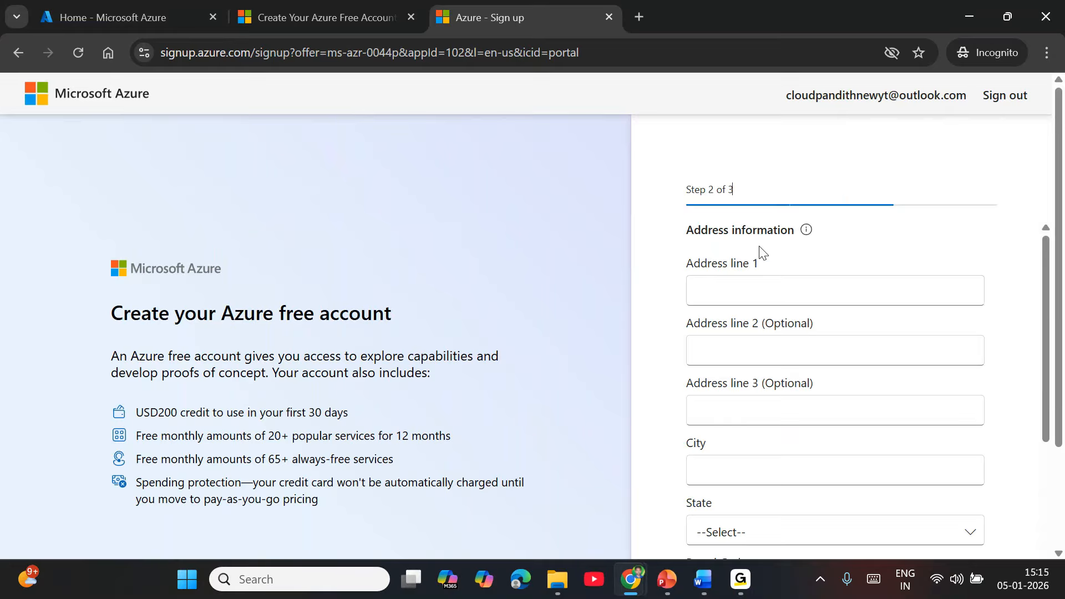
{"action": "left_click", "coordinate": [751, 297]}
{"action": "left_click", "coordinate": [876, 347]}
{"action": "scroll", "coordinate": [884, 478], "scroll_direction": "down", "scroll_amount": 5}
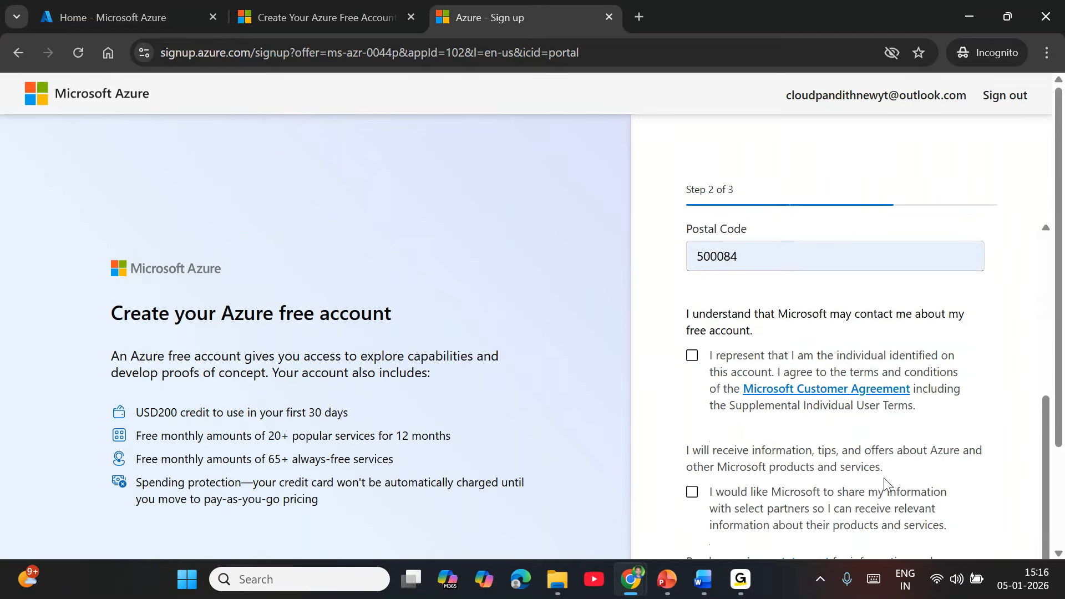
{"action": "left_click", "coordinate": [692, 287]}
{"action": "left_click", "coordinate": [695, 425]}
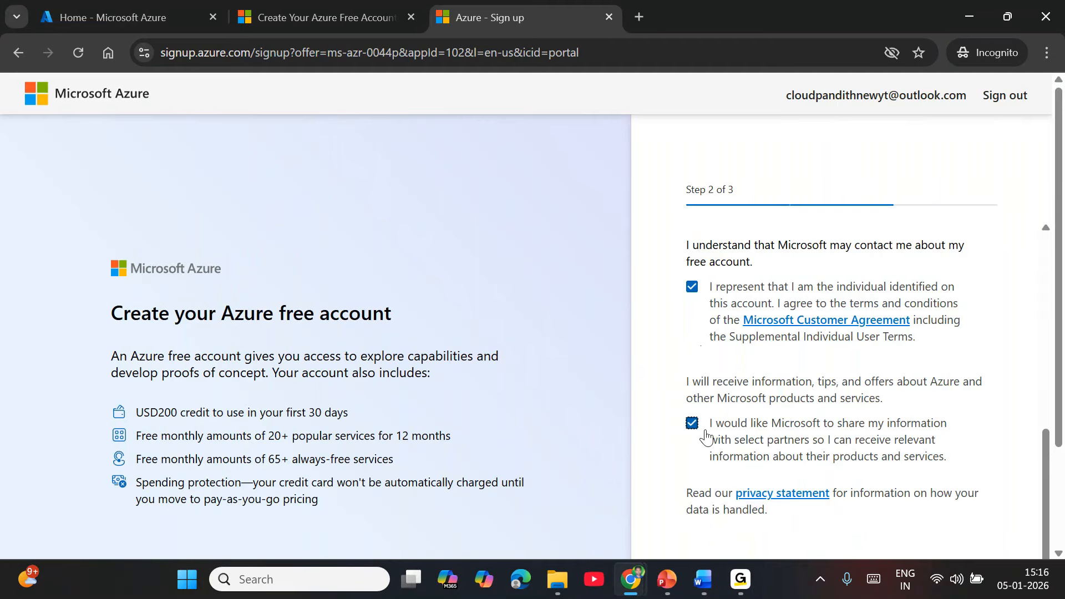
{"action": "scroll", "coordinate": [832, 454], "scroll_direction": "down", "scroll_amount": 3}
Select Telangana as the state and submit the address details.
{"action": "left_click", "coordinate": [950, 455]}
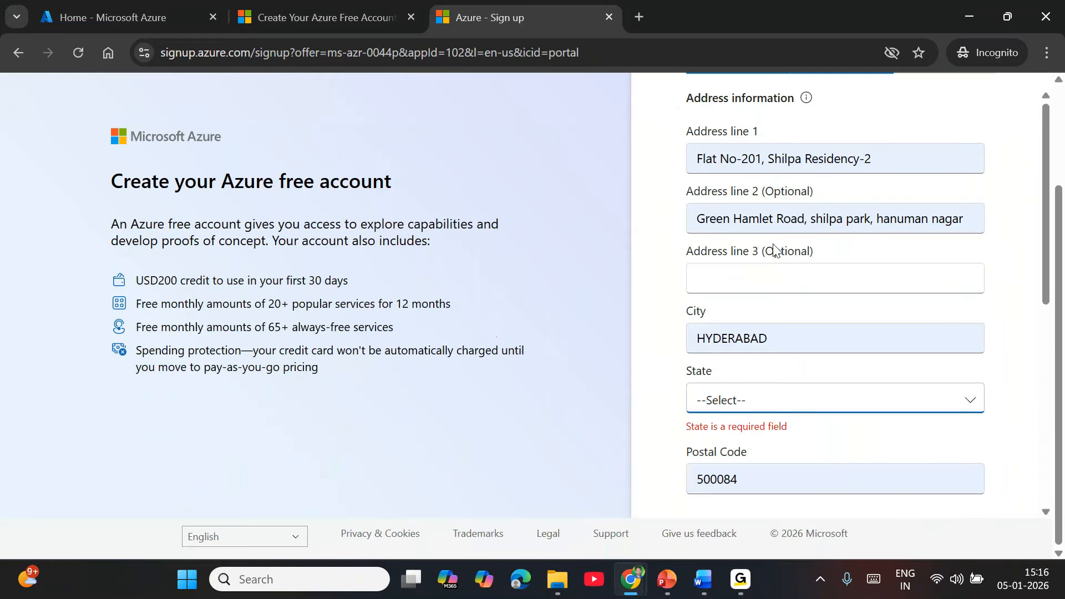
{"action": "scroll", "coordinate": [766, 260], "scroll_direction": "down", "scroll_amount": 2}
{"action": "left_click", "coordinate": [724, 400]}
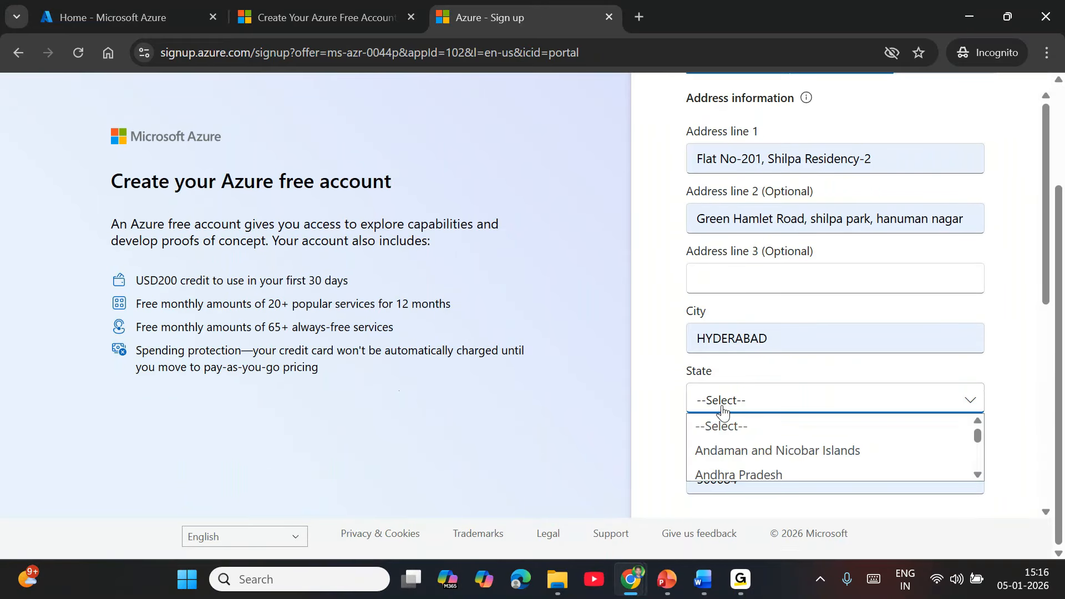
{"action": "type", "text": "tel"}
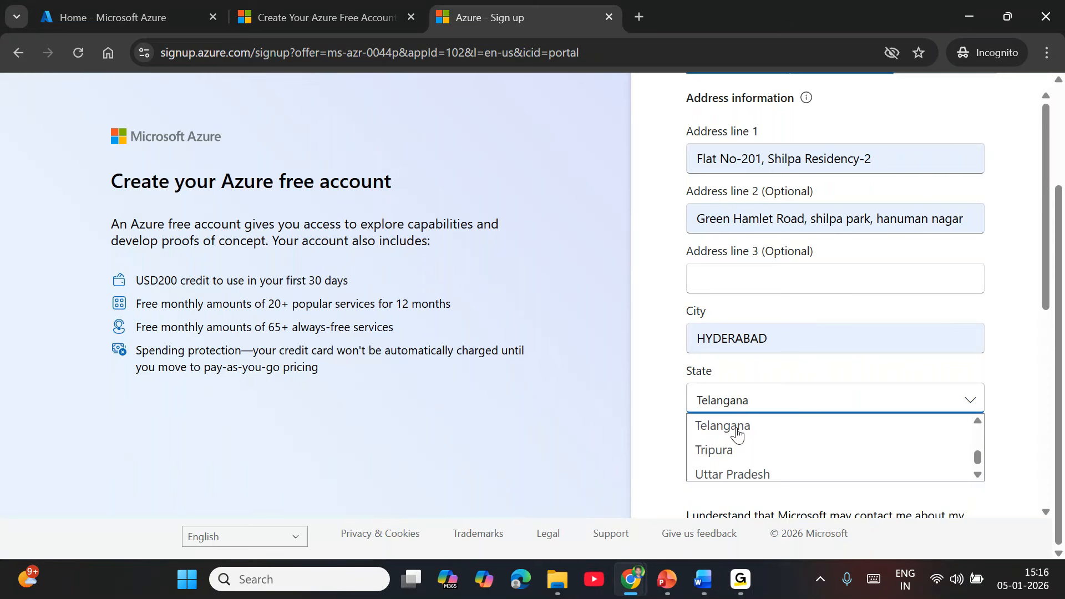
{"action": "left_click", "coordinate": [737, 435]}
{"action": "scroll", "coordinate": [813, 411], "scroll_direction": "down", "scroll_amount": 6}
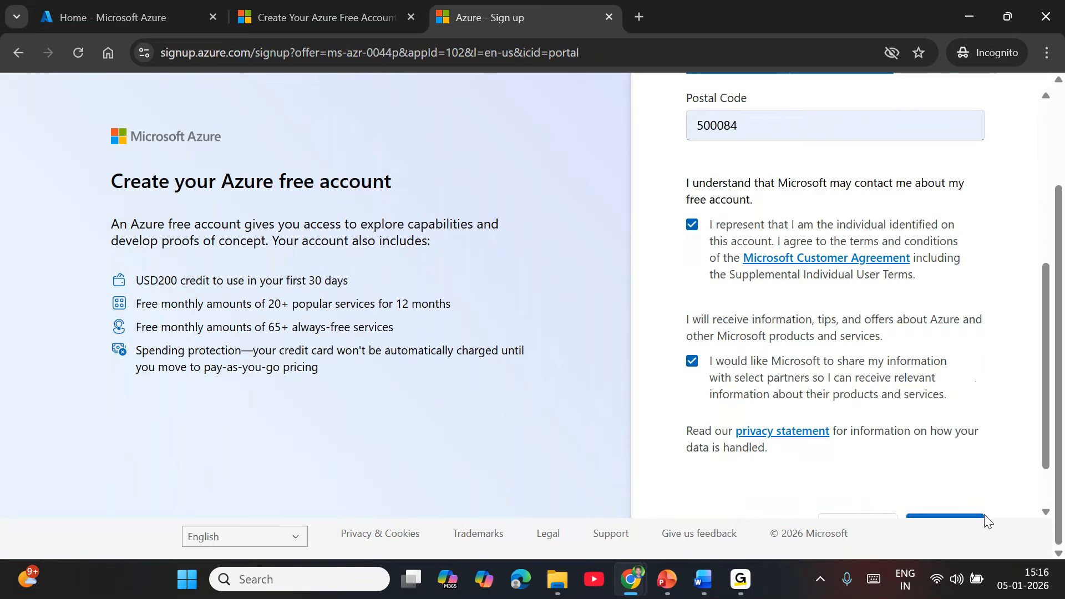
{"action": "left_click", "coordinate": [970, 454]}
Review the Payment information section, highlighting the $200 credit for 30 days.
{"action": "scroll", "coordinate": [882, 394], "scroll_direction": "up", "scroll_amount": 3}
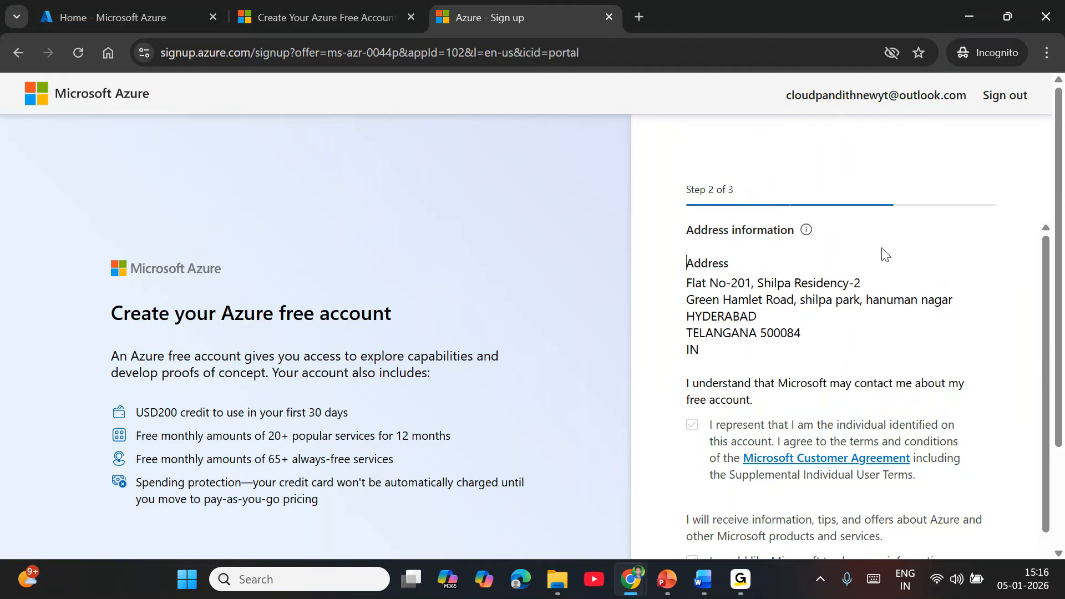
{"action": "scroll", "coordinate": [875, 314], "scroll_direction": "down", "scroll_amount": 3}
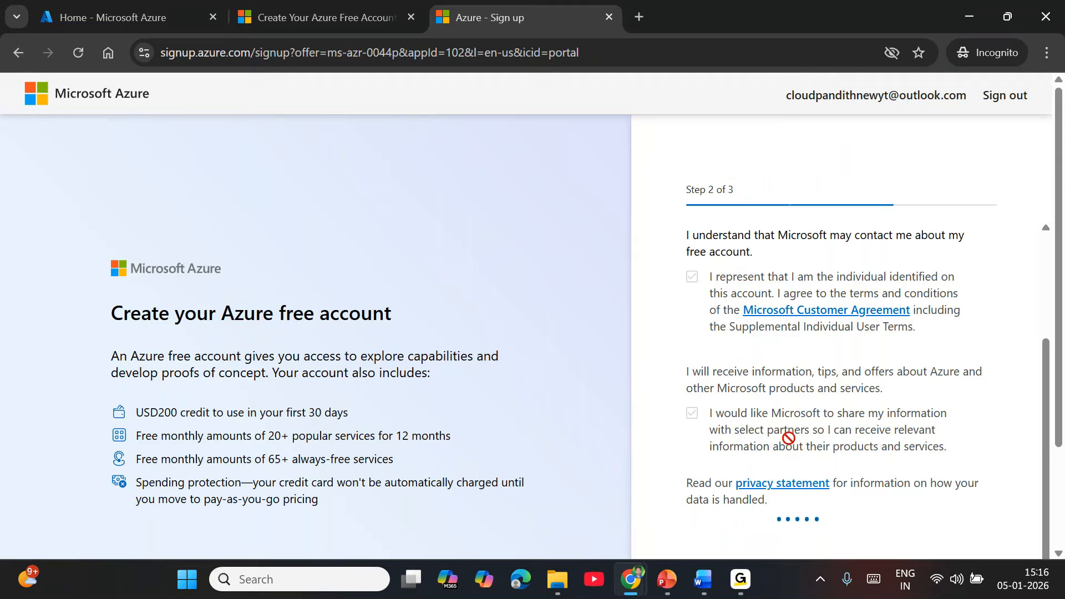
{"action": "left_click_drag", "start_coordinate": [158, 413], "coordinate": [364, 414]}
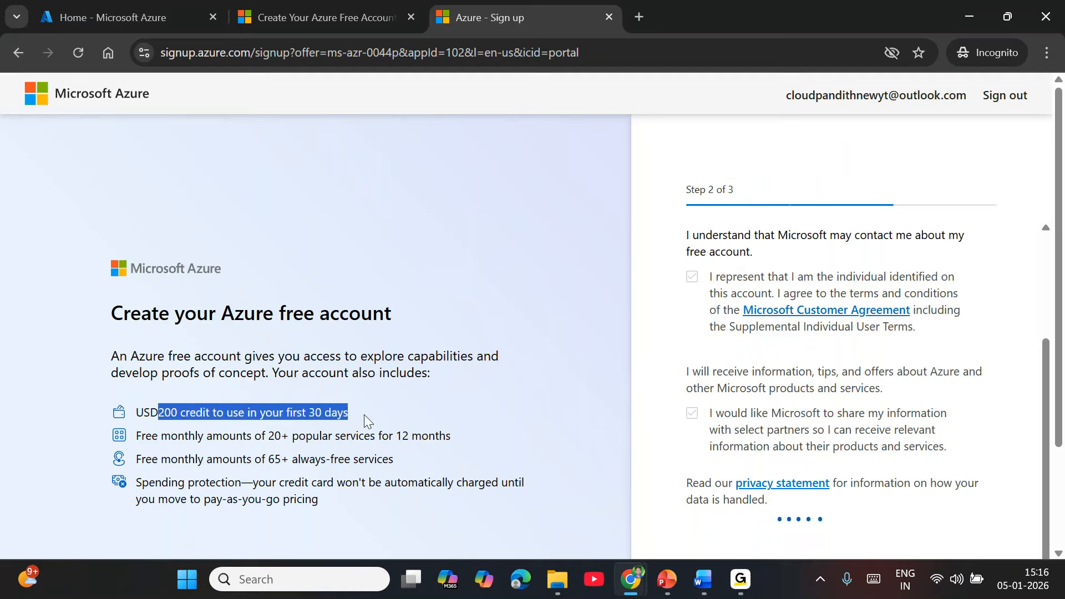
{"action": "left_click", "coordinate": [426, 408]}
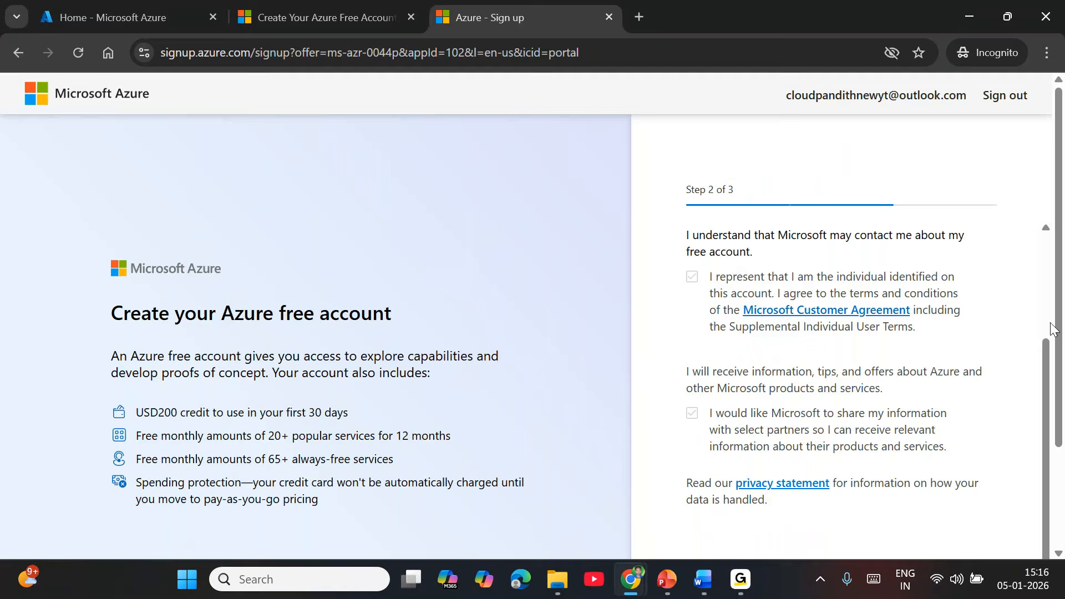
{"action": "scroll", "coordinate": [960, 357], "scroll_direction": "down", "scroll_amount": 3}
{"action": "scroll", "coordinate": [960, 358], "scroll_direction": "up", "scroll_amount": 2}
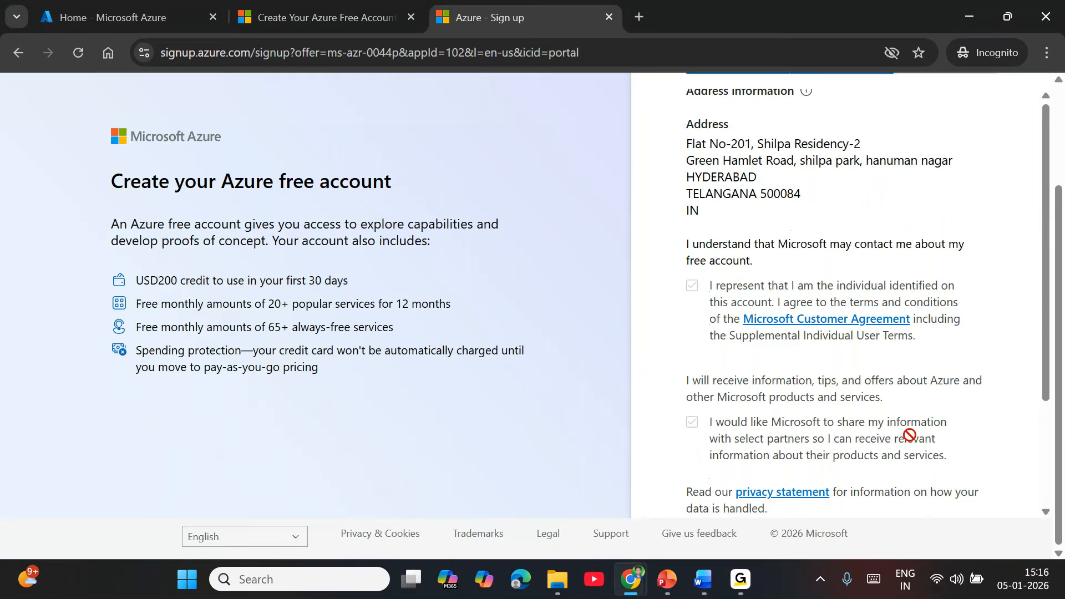
{"action": "scroll", "coordinate": [907, 435], "scroll_direction": "down", "scroll_amount": 3}
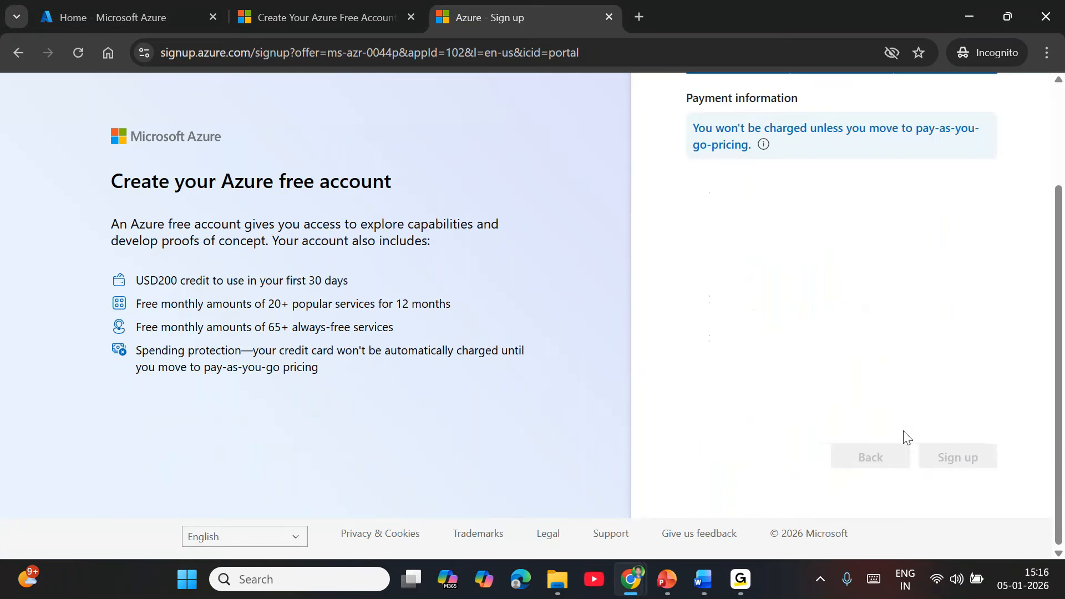
{"action": "scroll", "coordinate": [860, 370], "scroll_direction": "up", "scroll_amount": 3}
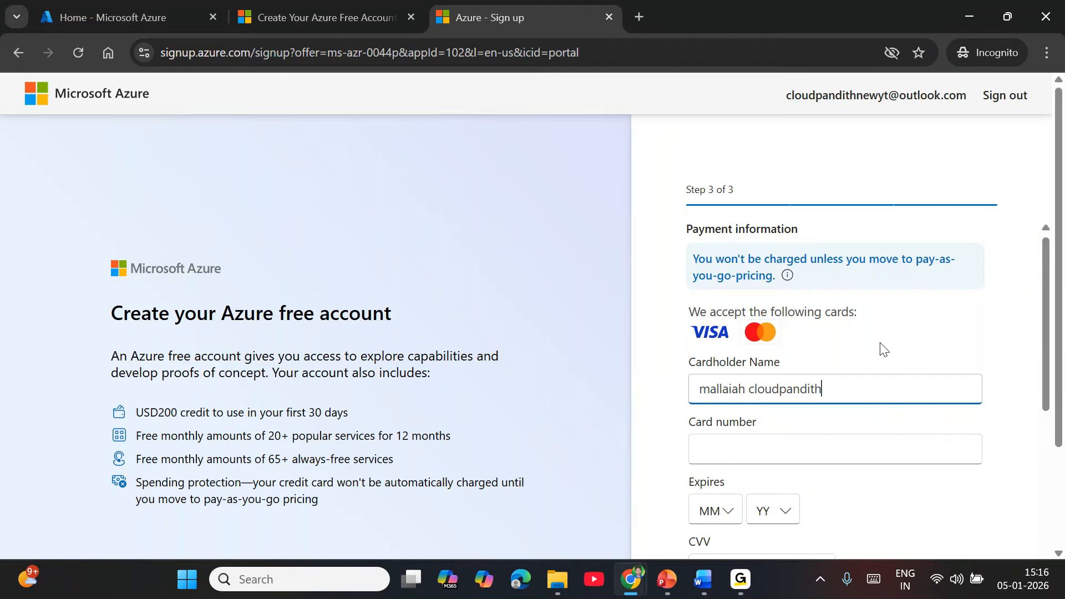
{"action": "scroll", "coordinate": [880, 347], "scroll_direction": "down", "scroll_amount": 8}
{"action": "scroll", "coordinate": [775, 339], "scroll_direction": "up", "scroll_amount": 8}
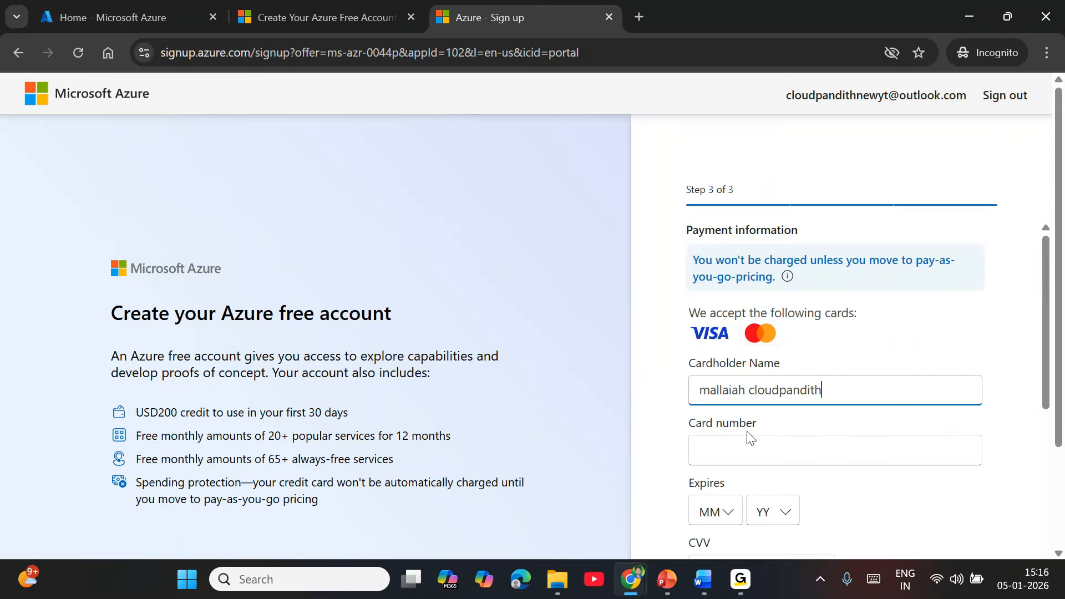
{"action": "scroll", "coordinate": [757, 405], "scroll_direction": "down", "scroll_amount": 10}
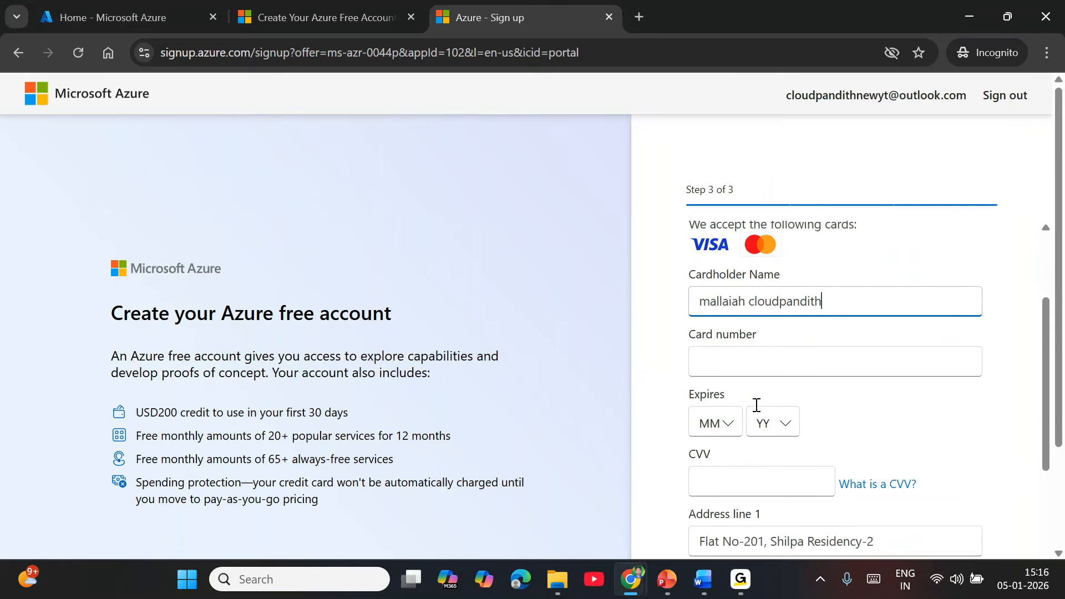
{"action": "scroll", "coordinate": [727, 454], "scroll_direction": "down", "scroll_amount": 1}
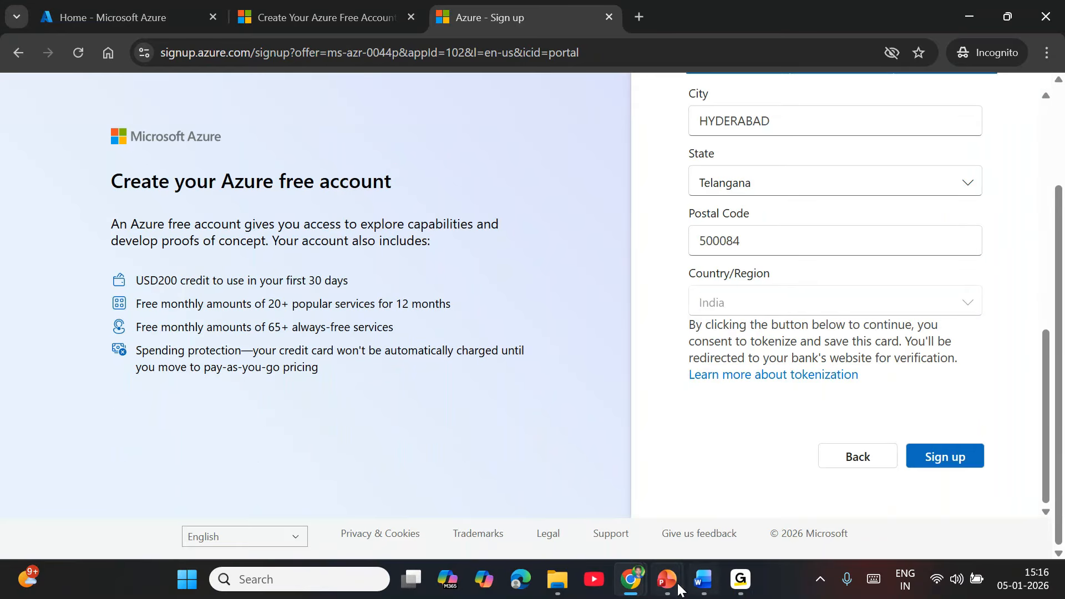
{"action": "mouse_move", "coordinate": [643, 583]}
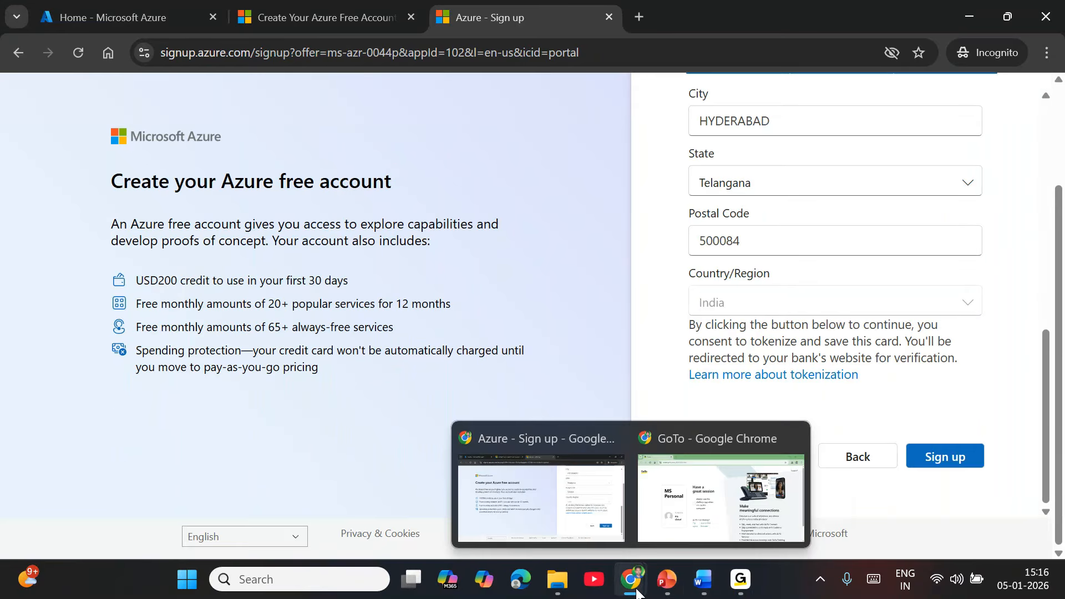
Open a Guest Chrome window and load portal.azure.com, dismissing the restore prompt.
{"action": "left_click", "coordinate": [709, 521]}
{"action": "left_click", "coordinate": [1019, 55]}
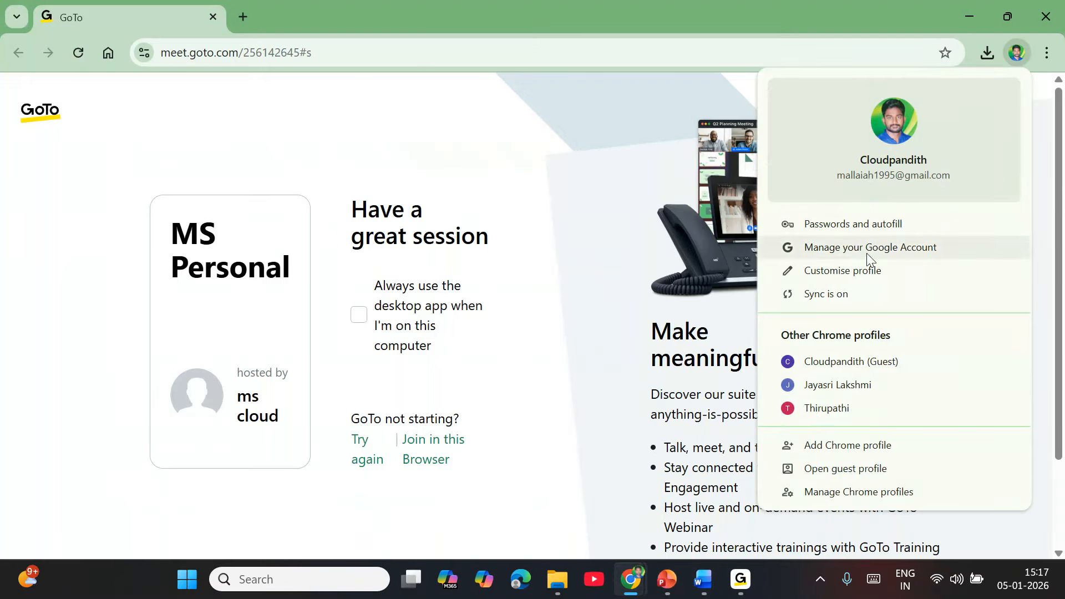
{"action": "left_click", "coordinate": [851, 363]}
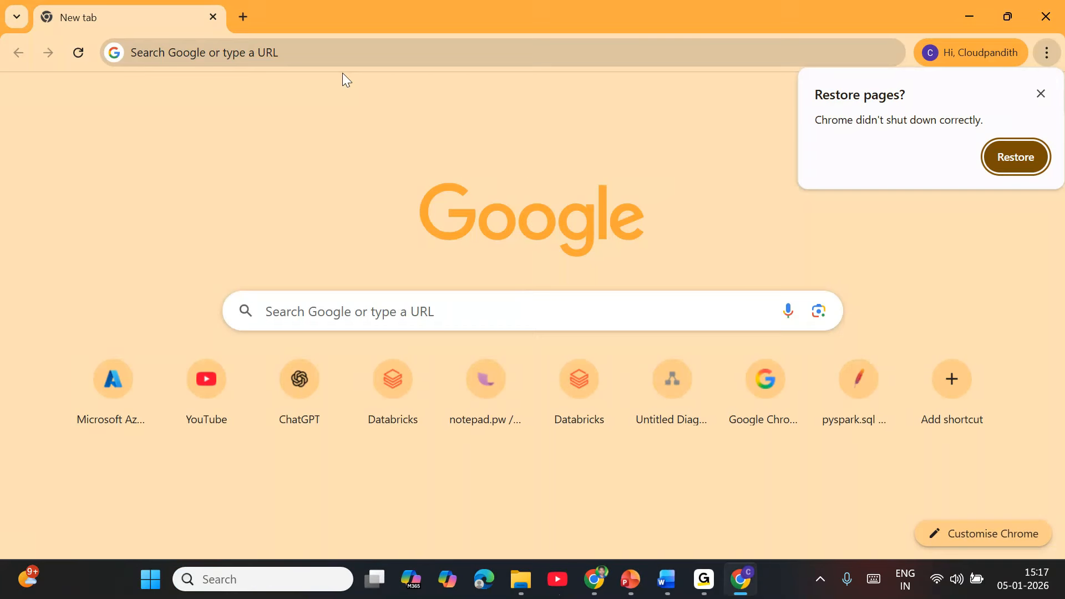
{"action": "left_click", "coordinate": [288, 51]}
{"action": "type", "text": "portal.azure.com"}
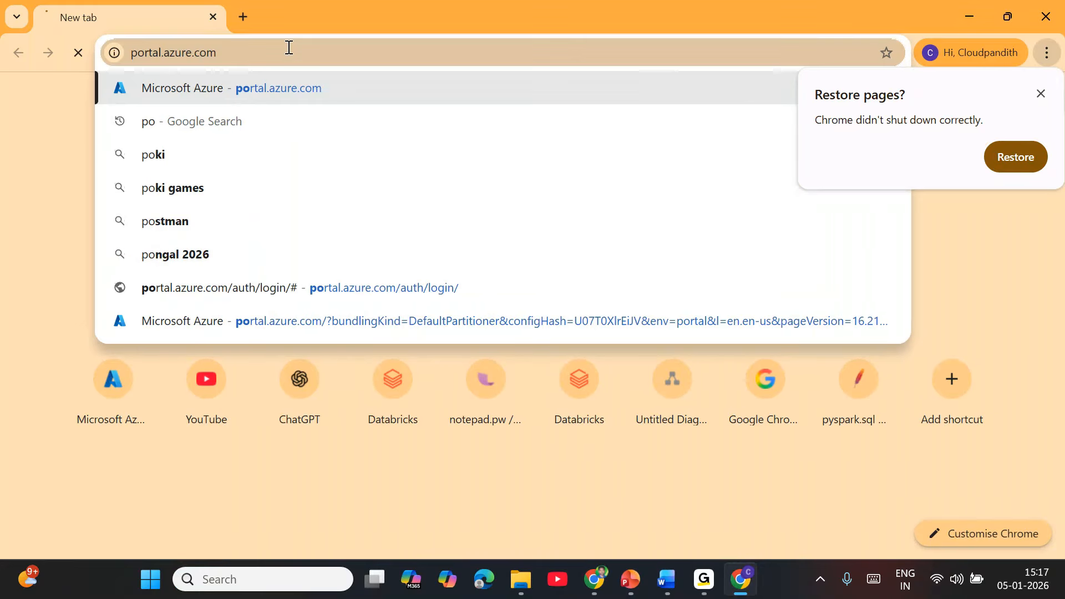
{"action": "key", "text": "Return"}
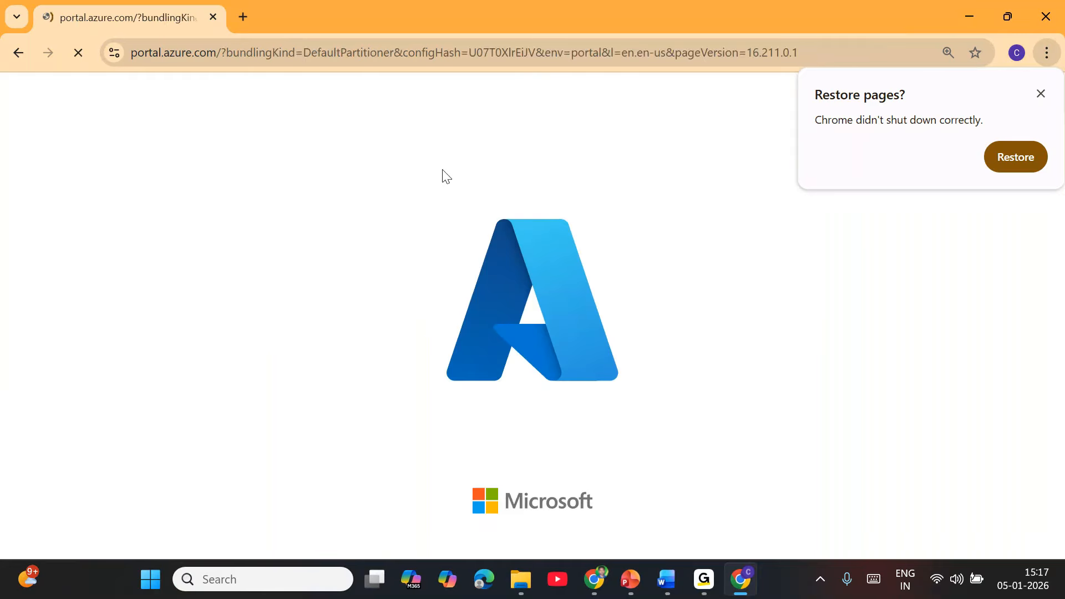
{"action": "left_click", "coordinate": [1042, 94]}
Search 'subsc' and open Subscriptions to view the Enterprise subscription and its cost.
{"action": "left_click", "coordinate": [465, 91]}
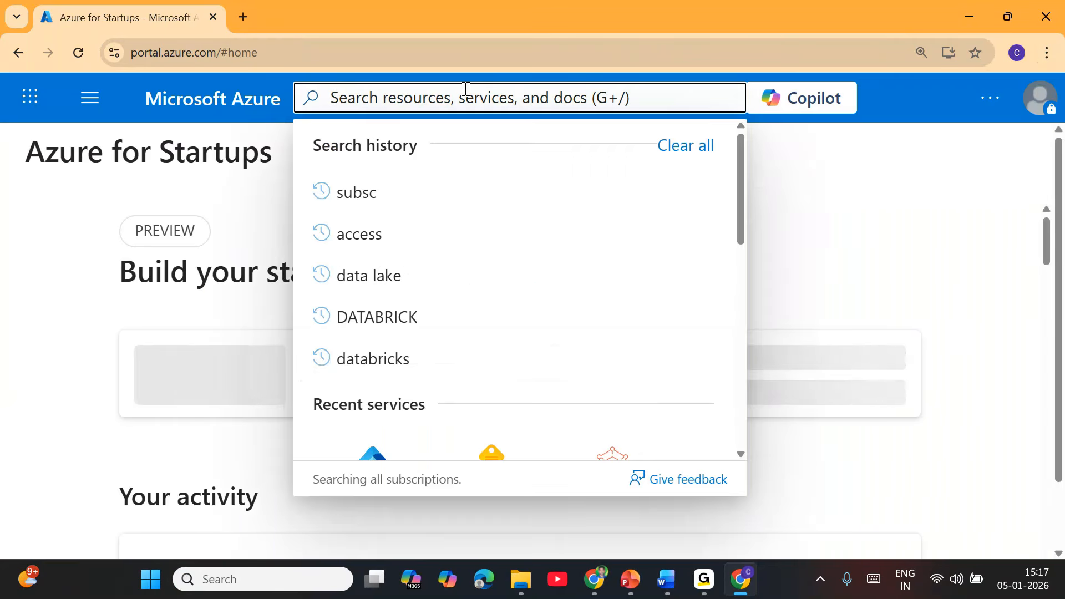
{"action": "type", "text": "subsc"}
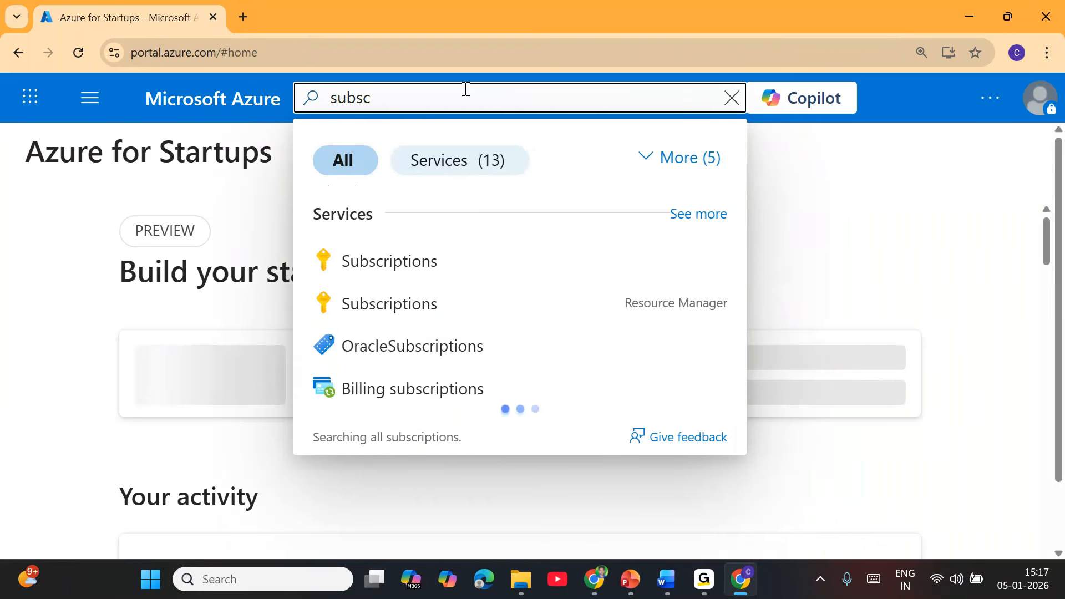
{"action": "left_click", "coordinate": [429, 252]}
{"action": "left_click", "coordinate": [405, 100]}
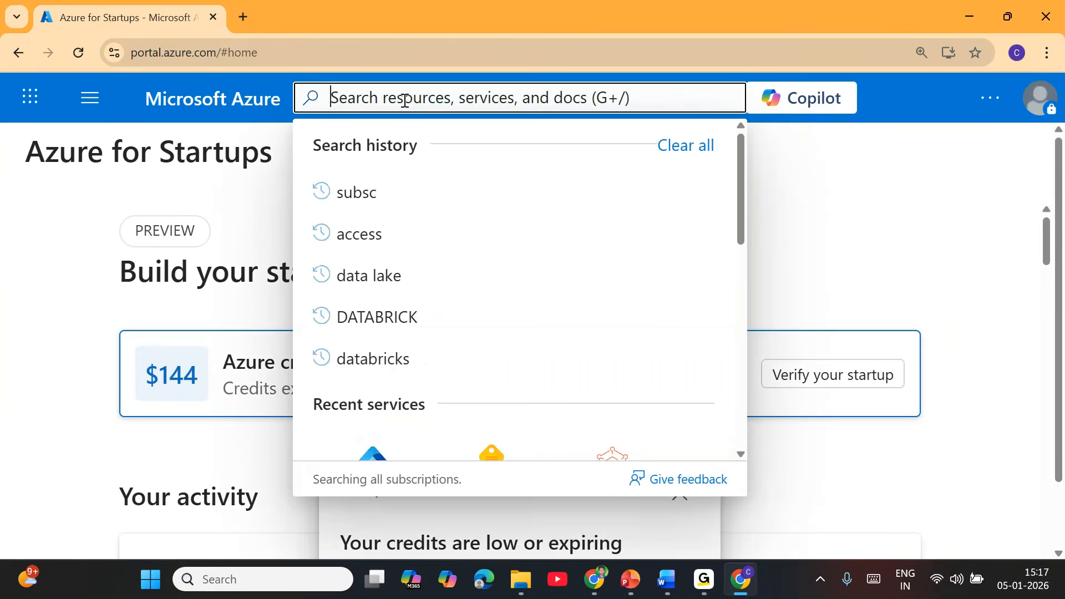
{"action": "left_click", "coordinate": [390, 201]}
{"action": "left_click", "coordinate": [395, 261]}
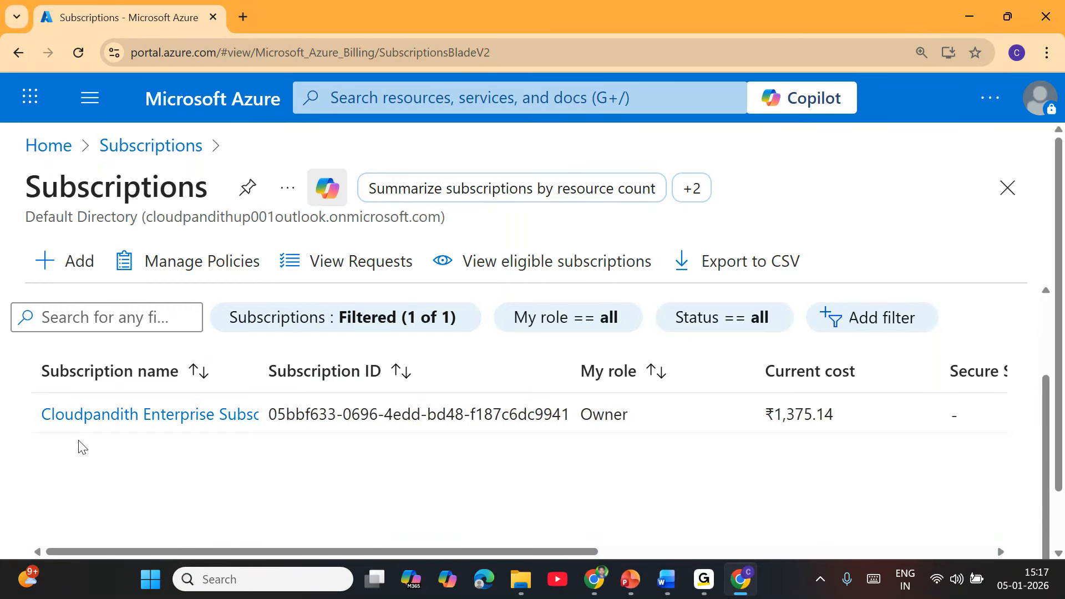
Search 'data fa' and browse the 11 Data factory (V2) resources in East US.
{"action": "left_click", "coordinate": [441, 107]}
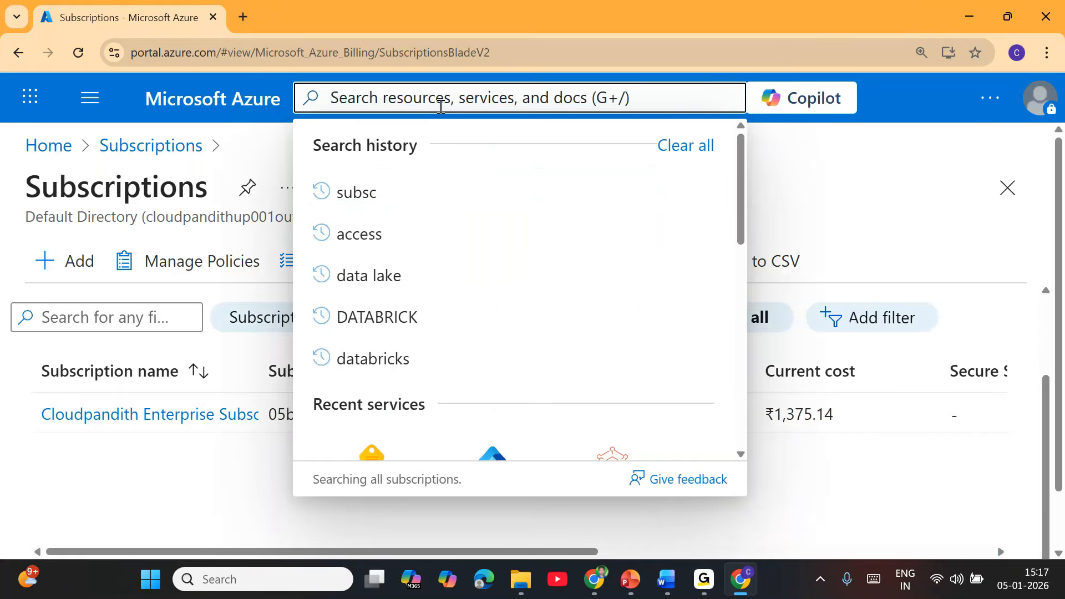
{"action": "type", "text": "data fa"}
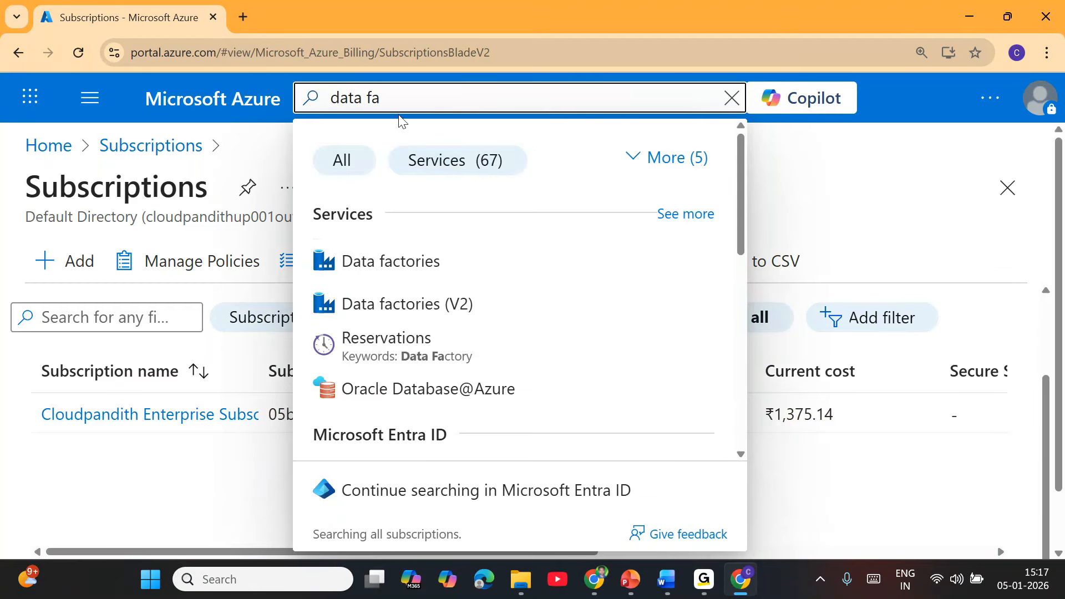
{"action": "left_click", "coordinate": [404, 256]}
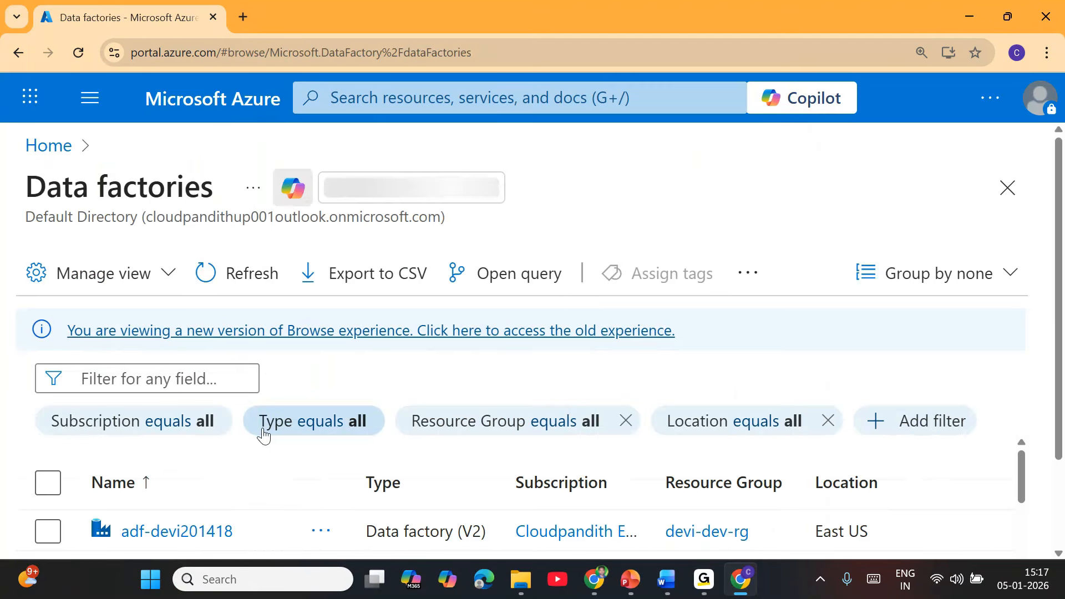
{"action": "scroll", "coordinate": [263, 436], "scroll_direction": "down", "scroll_amount": 1}
{"action": "scroll", "coordinate": [217, 438], "scroll_direction": "down", "scroll_amount": 5}
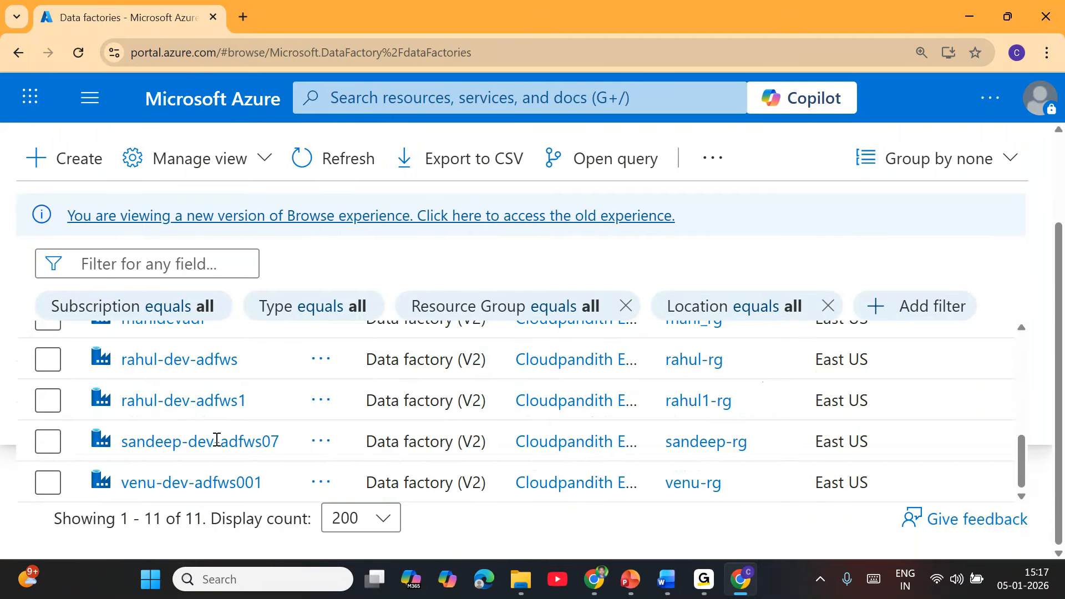
{"action": "scroll", "coordinate": [216, 439], "scroll_direction": "up", "scroll_amount": 5}
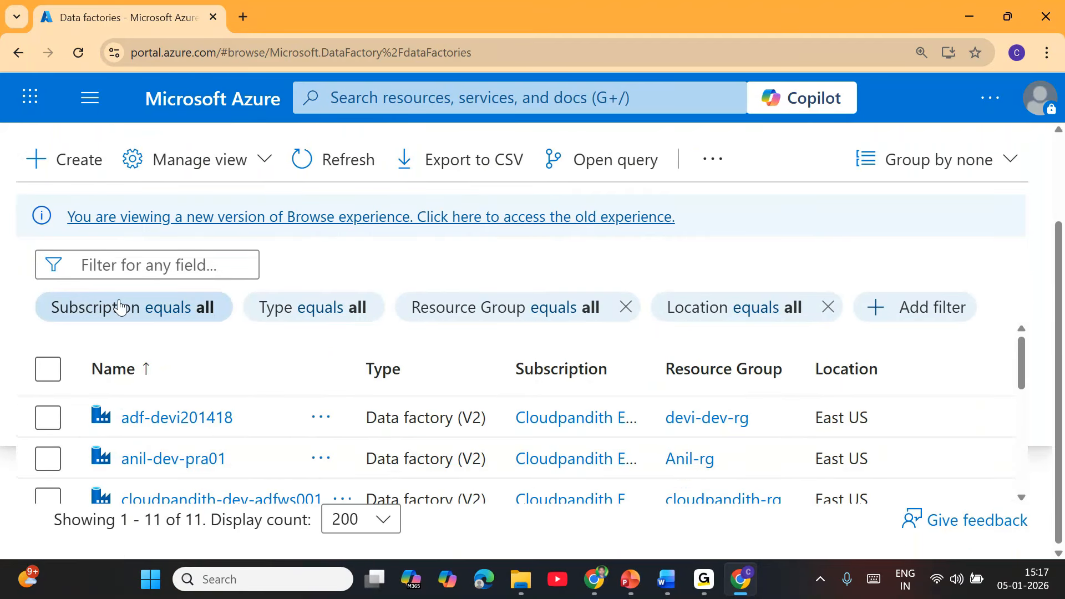
{"action": "scroll", "coordinate": [111, 300], "scroll_direction": "up", "scroll_amount": 2}
Start a new data factory and create a new resource group named youtube-dev-rg.
{"action": "left_click", "coordinate": [72, 294]}
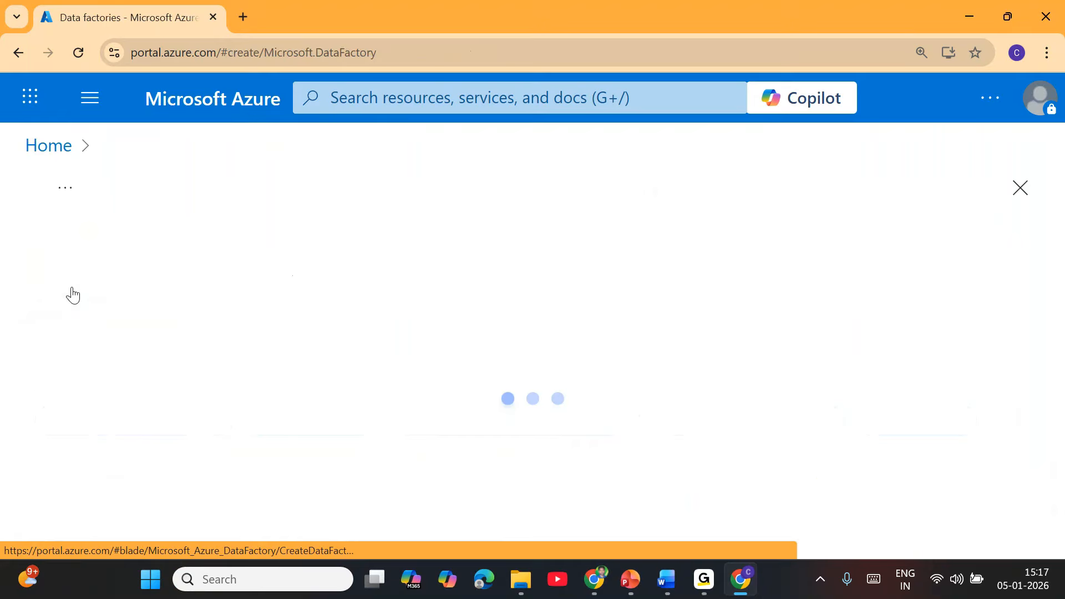
{"action": "scroll", "coordinate": [466, 333], "scroll_direction": "down", "scroll_amount": 3}
{"action": "left_click", "coordinate": [466, 332]}
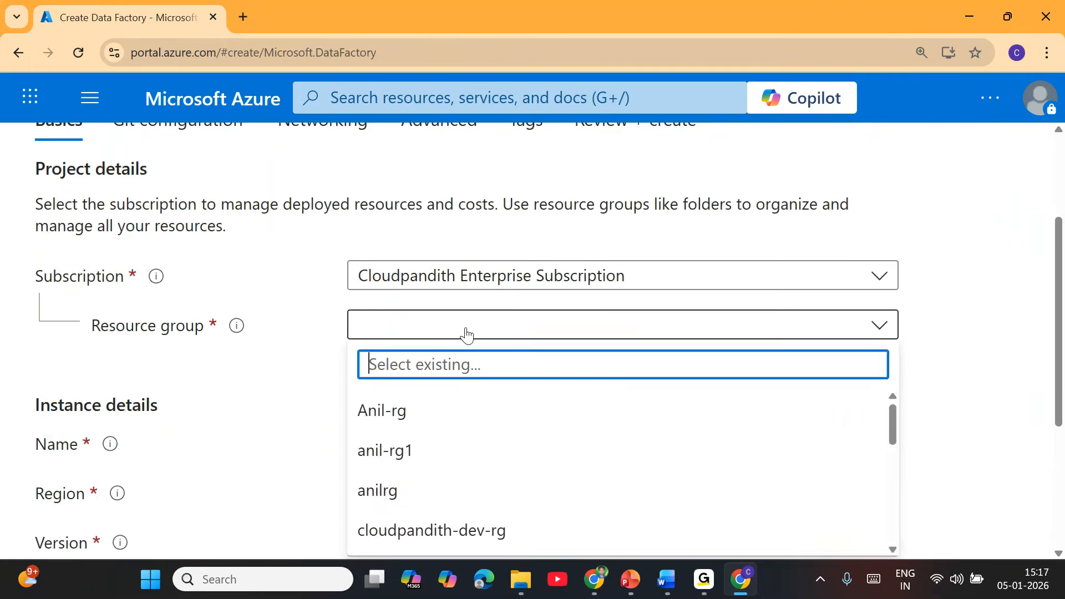
{"action": "left_click", "coordinate": [394, 353]}
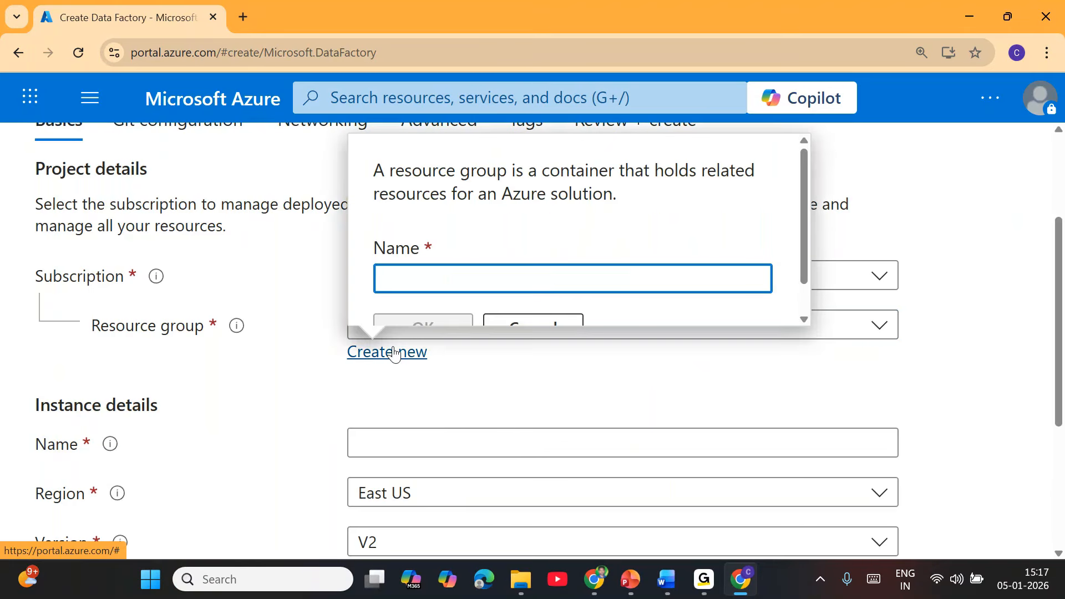
{"action": "type", "text": "youtube-dev-rg"}
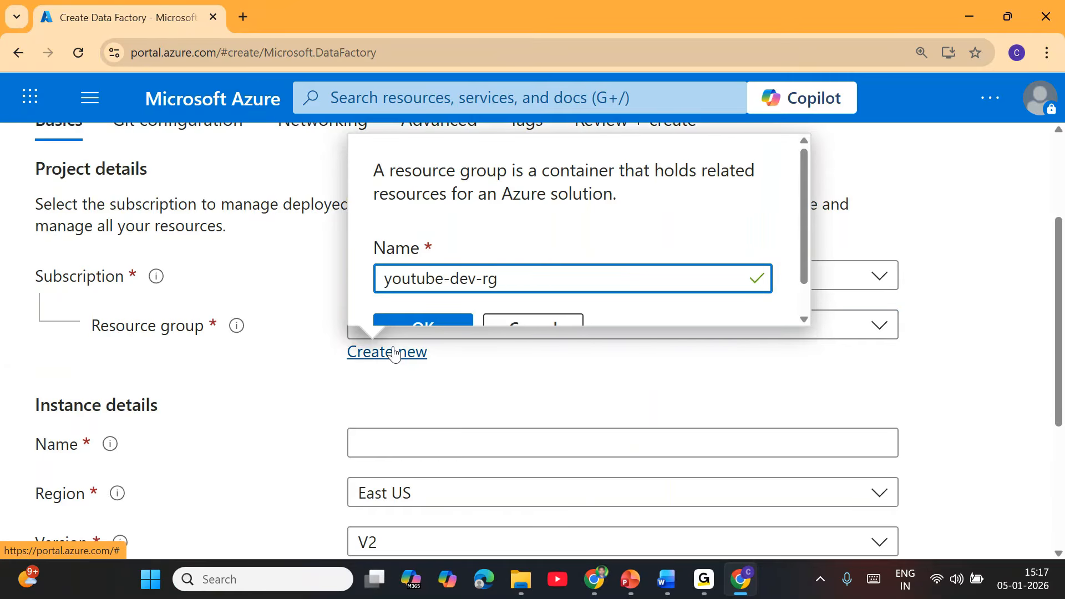
{"action": "left_click", "coordinate": [441, 320]}
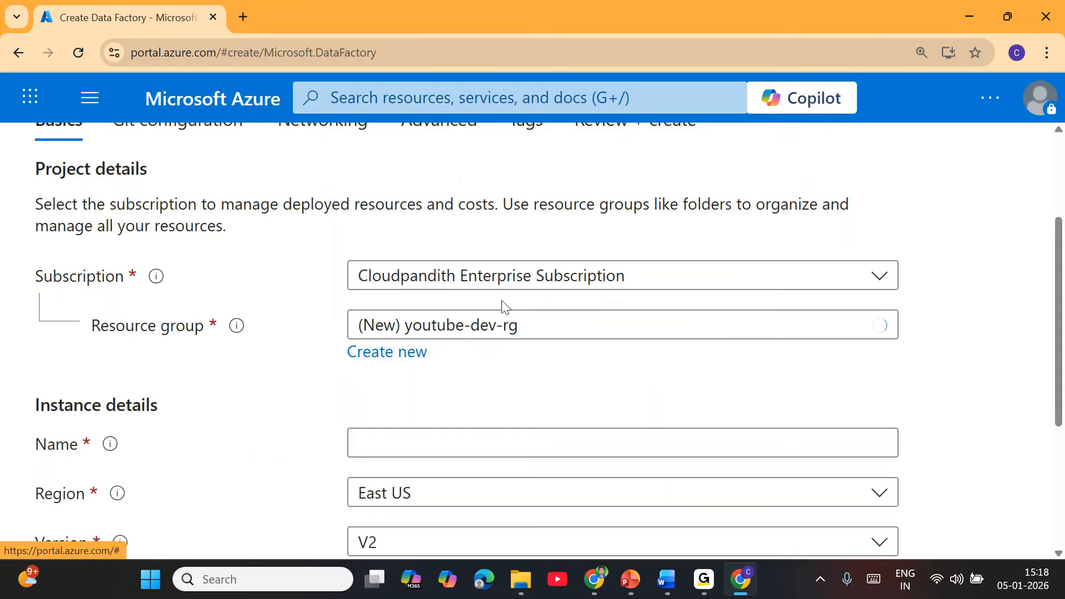
Name the data factory cloudpandith-youtube-dev-001, keeping region East US and version V2.
{"action": "scroll", "coordinate": [497, 383], "scroll_direction": "down", "scroll_amount": 3}
{"action": "scroll", "coordinate": [497, 383], "scroll_direction": "up", "scroll_amount": 2}
{"action": "left_click", "coordinate": [450, 369]}
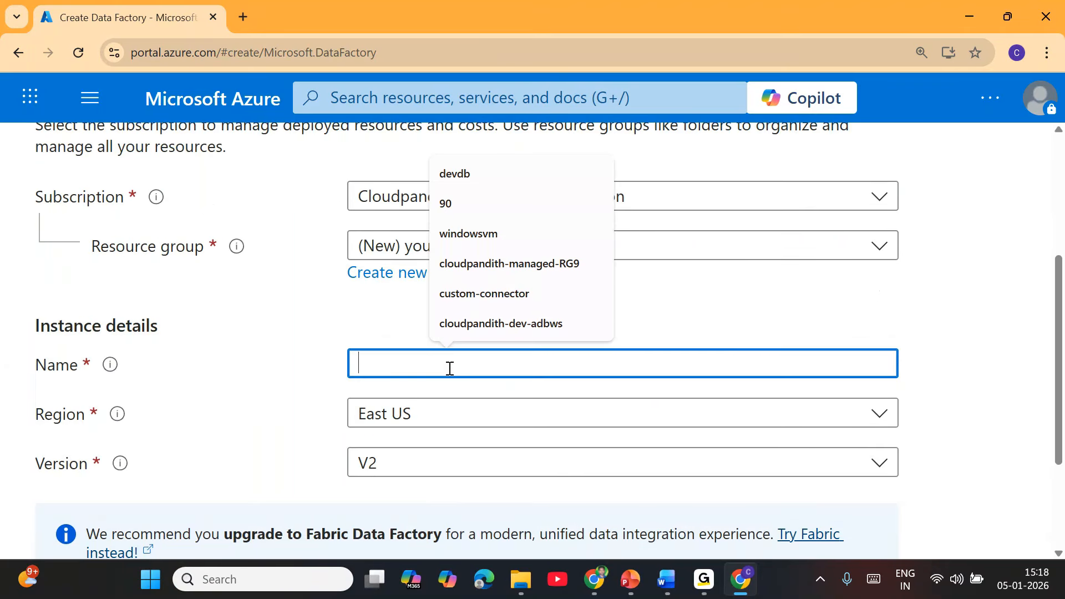
{"action": "type", "text": "cloudpandith-youtube-dev-001"}
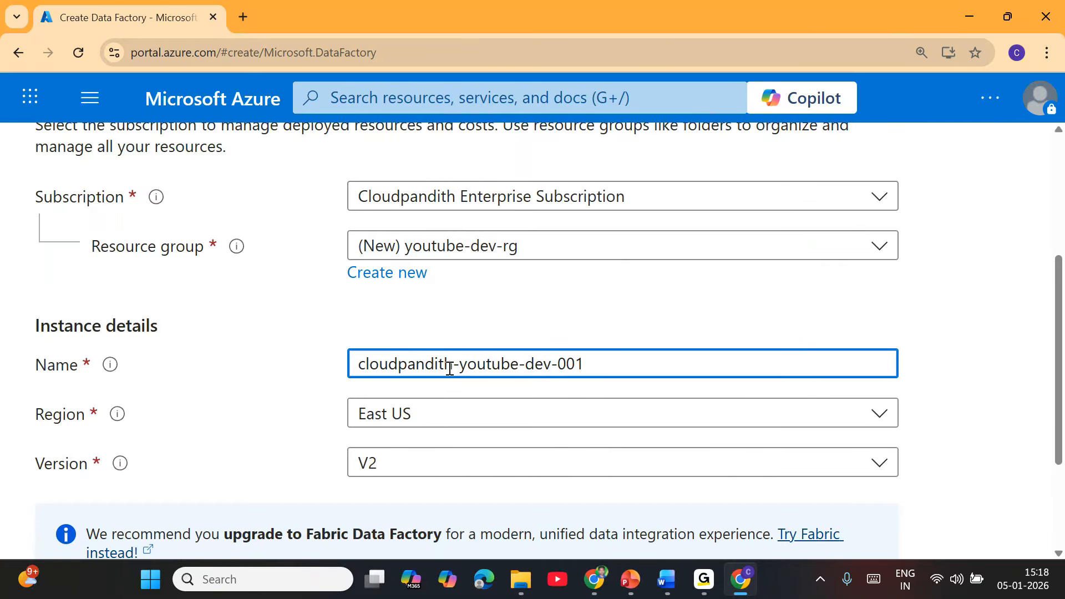
{"action": "double_click", "coordinate": [432, 365]}
{"action": "double_click", "coordinate": [499, 363]}
{"action": "left_click", "coordinate": [551, 365]}
{"action": "left_click_drag", "start_coordinate": [588, 365], "coordinate": [561, 365]}
{"action": "left_click", "coordinate": [555, 331]}
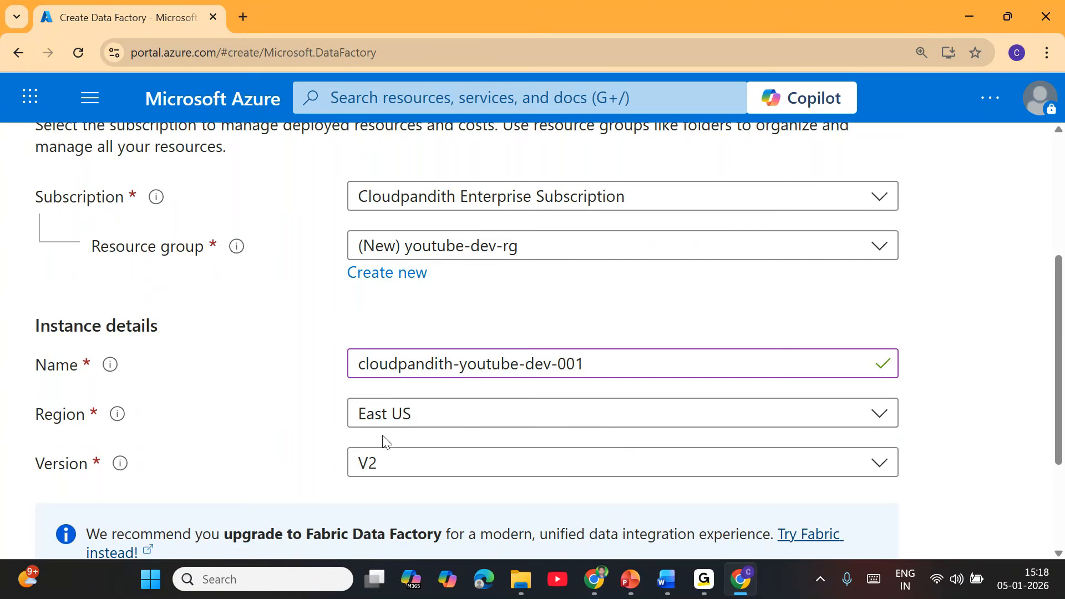
{"action": "scroll", "coordinate": [270, 493], "scroll_direction": "down", "scroll_amount": 3}
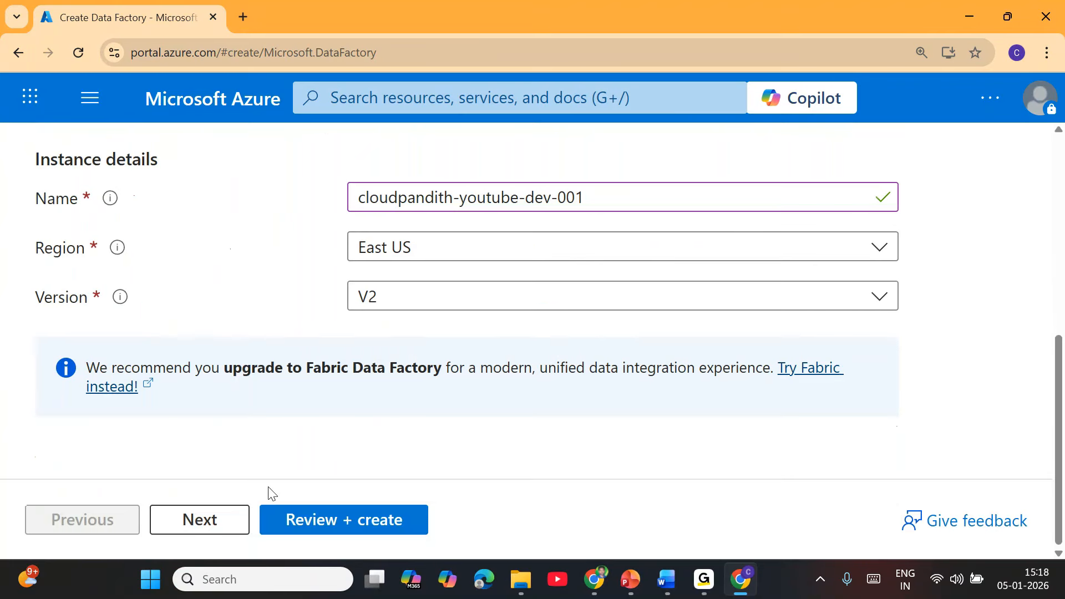
Review the data factory settings and create it to start deployment into youtube-dev-rg.
{"action": "left_click", "coordinate": [366, 531]}
{"action": "scroll", "coordinate": [361, 412], "scroll_direction": "down", "scroll_amount": 4}
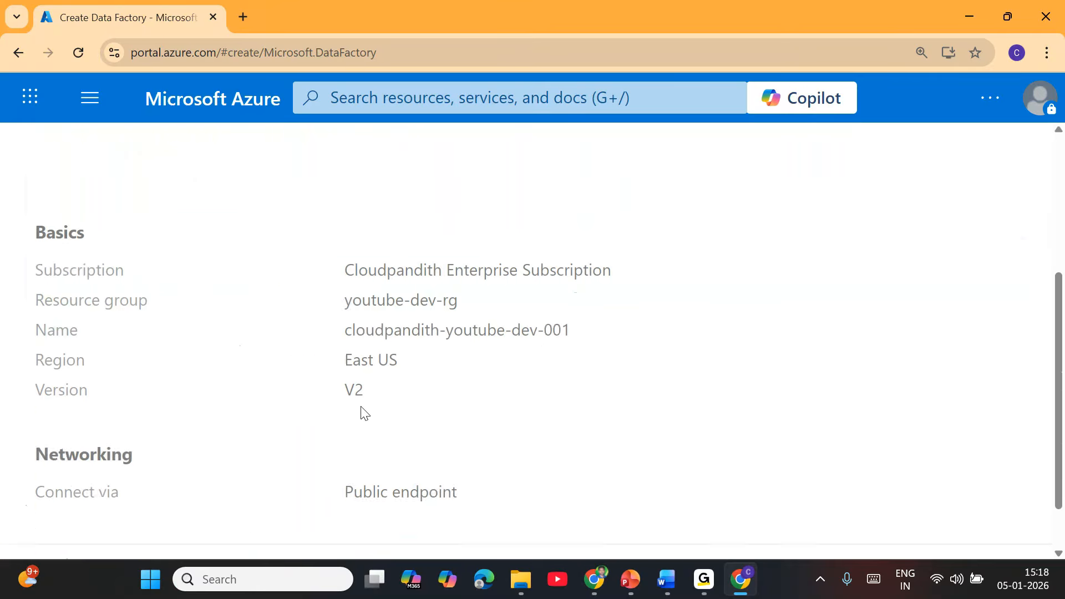
{"action": "scroll", "coordinate": [362, 412], "scroll_direction": "down", "scroll_amount": 4}
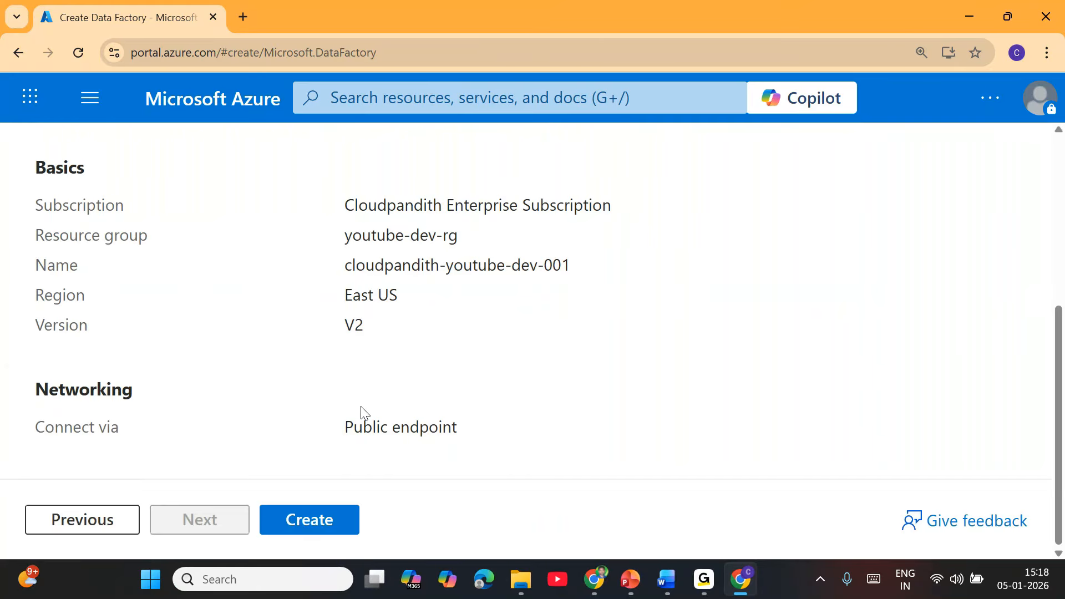
{"action": "left_click", "coordinate": [328, 521]}
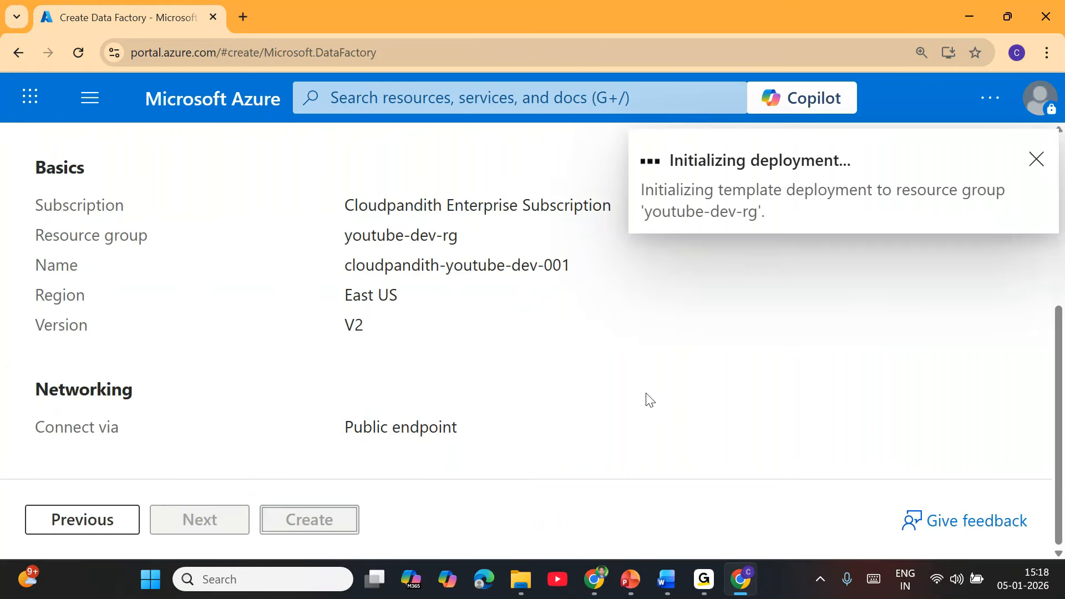
{"action": "scroll", "coordinate": [630, 385], "scroll_direction": "up", "scroll_amount": 5}
{"action": "scroll", "coordinate": [497, 377], "scroll_direction": "up", "scroll_amount": 2}
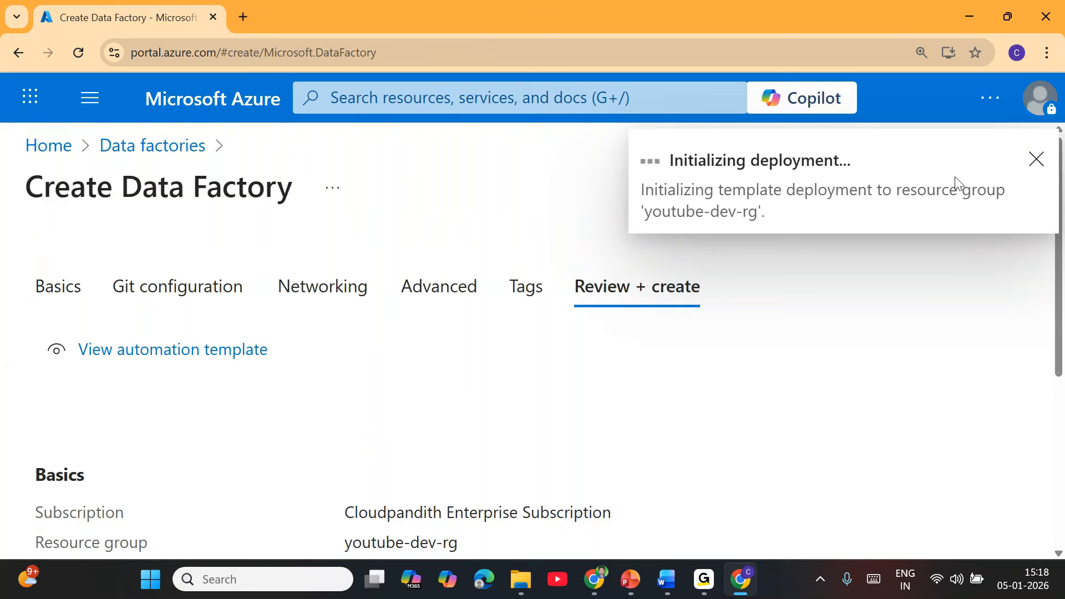
Reduce the Chrome page zoom to 100% while the deployment page loads.
{"action": "left_click", "coordinate": [1048, 54]}
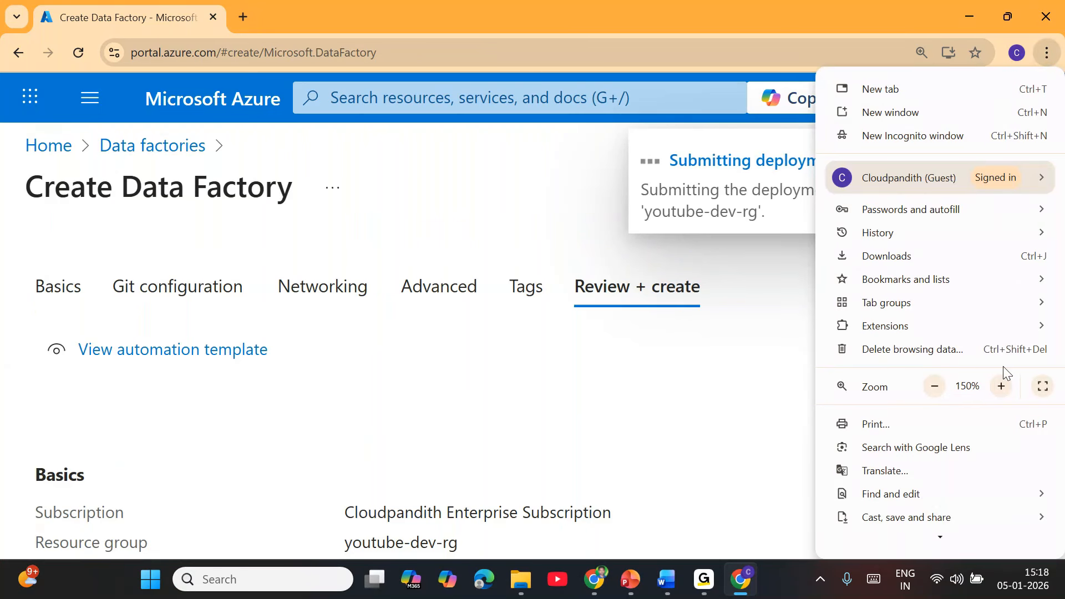
{"action": "left_click", "coordinate": [937, 386]}
{"action": "left_click", "coordinate": [936, 386]}
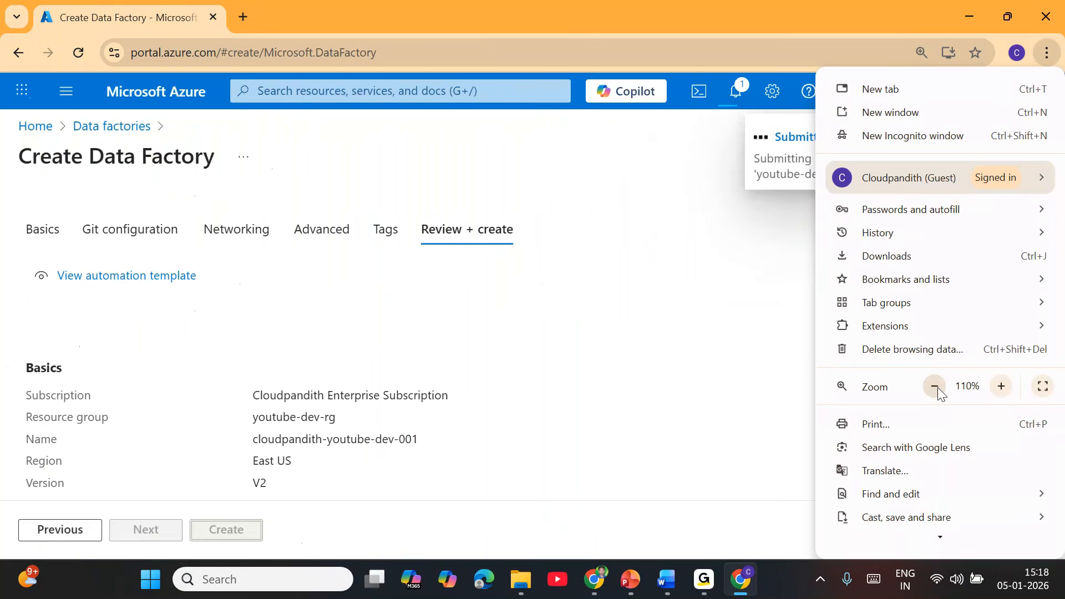
{"action": "left_click", "coordinate": [937, 387]}
{"action": "left_click", "coordinate": [663, 361]}
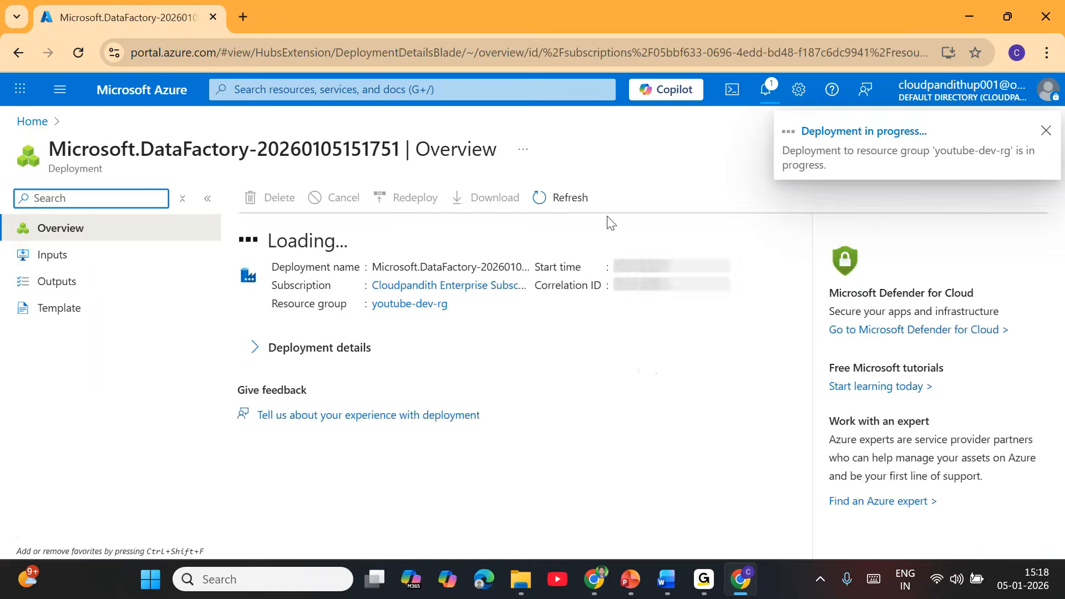
Refresh until deployment completes, then go to youtube-dev-rg and refresh its resource list.
{"action": "left_click", "coordinate": [570, 201]}
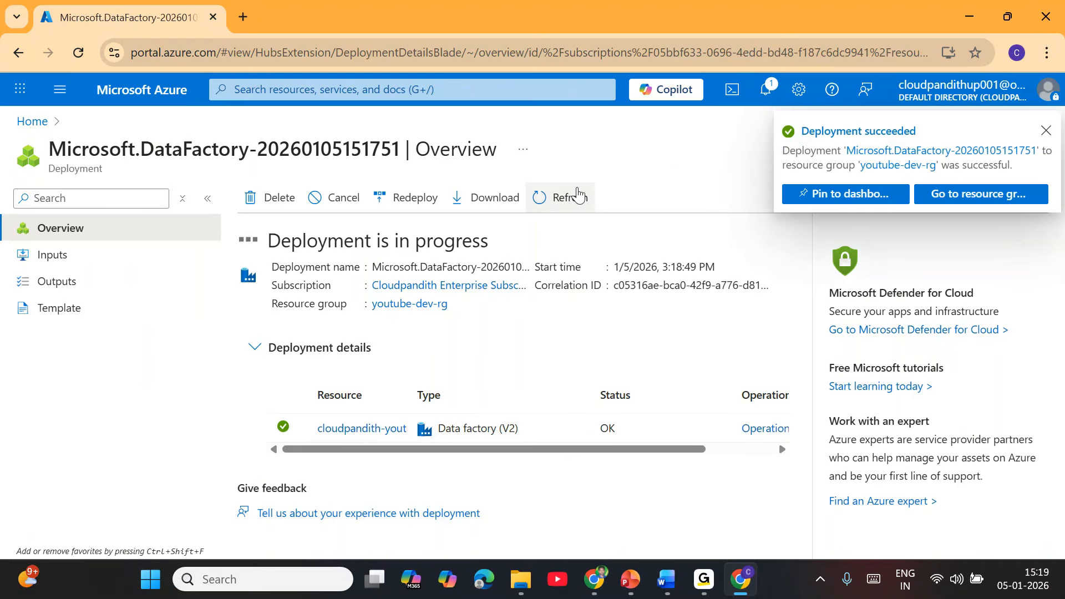
{"action": "left_click", "coordinate": [577, 196]}
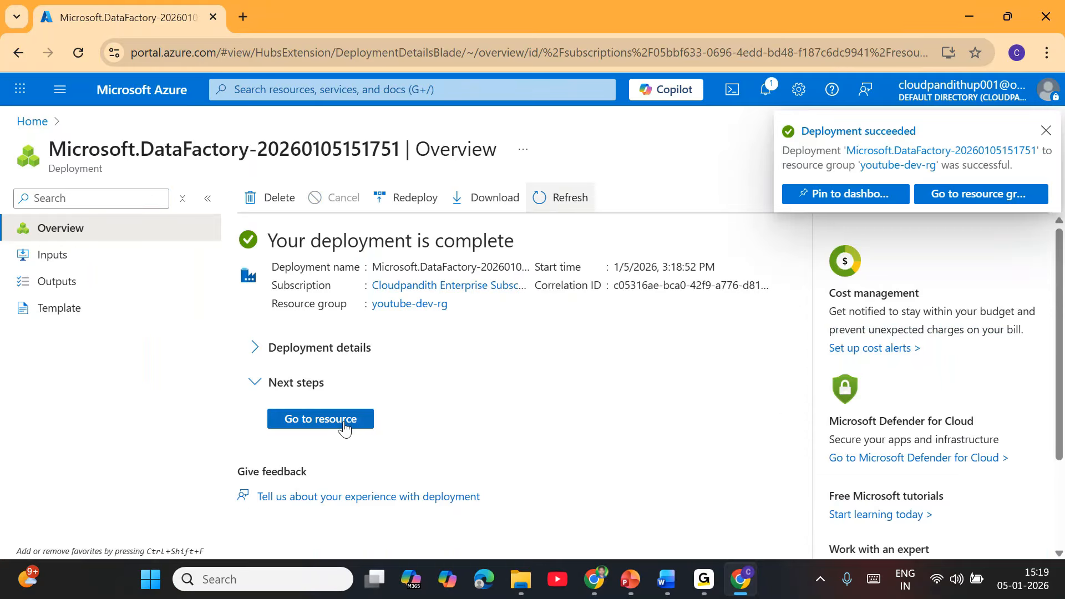
{"action": "left_click", "coordinate": [345, 422]}
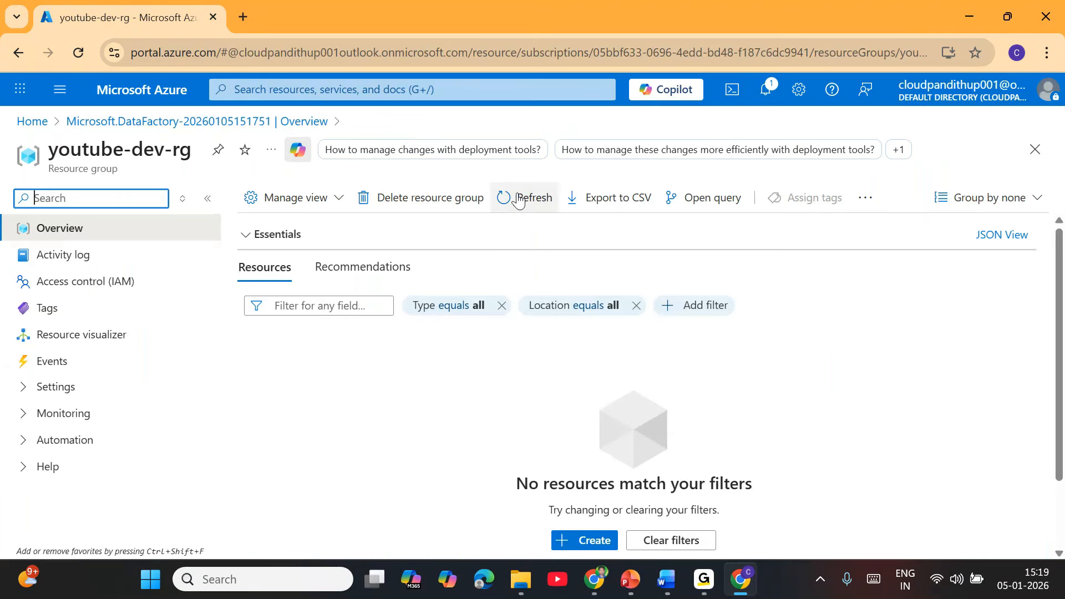
{"action": "left_click", "coordinate": [527, 198]}
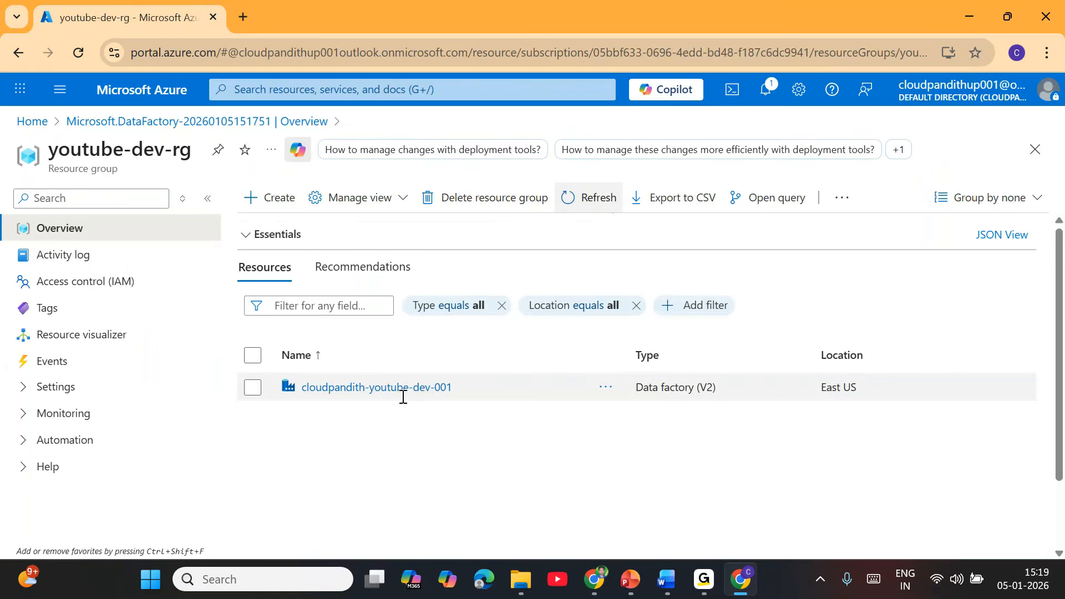
Open the cloudpandith-youtube-dev-001 overview and launch Data Factory Studio from it.
{"action": "left_click", "coordinate": [399, 396]}
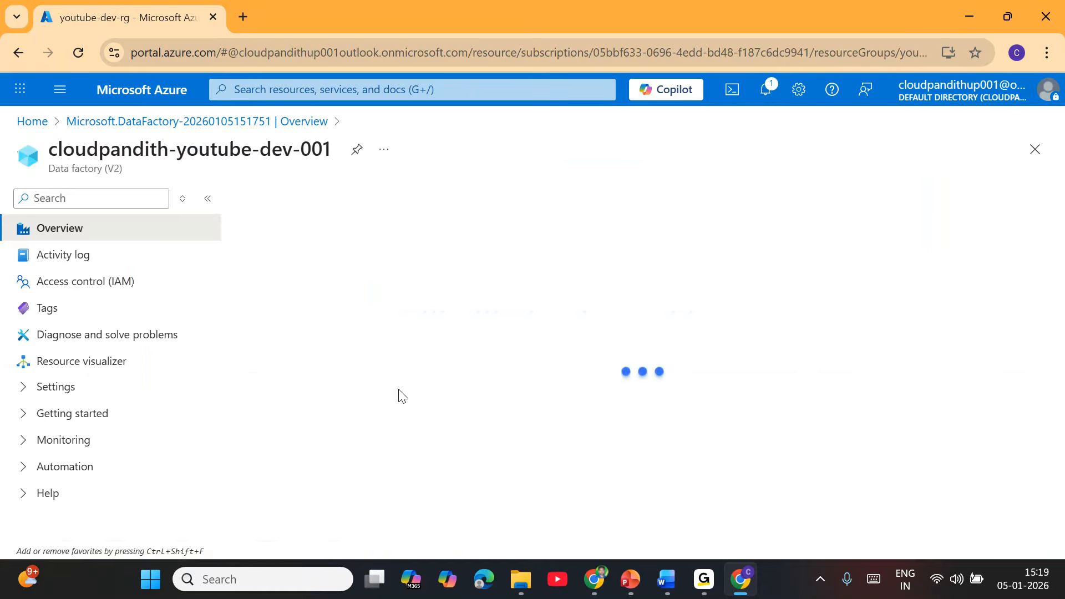
{"action": "scroll", "coordinate": [540, 397], "scroll_direction": "down", "scroll_amount": 5}
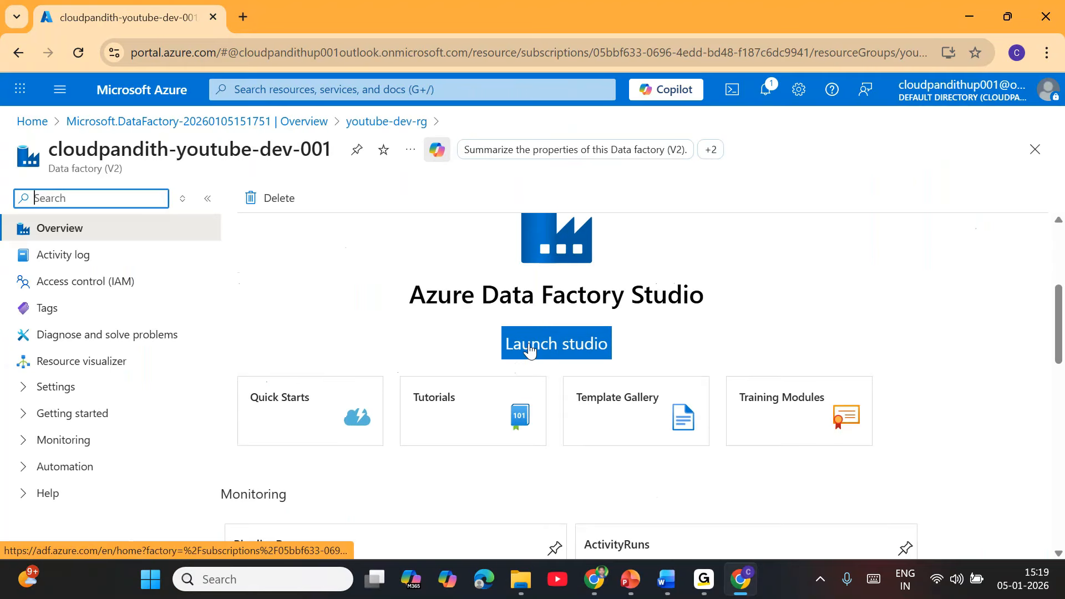
{"action": "left_click", "coordinate": [530, 345]}
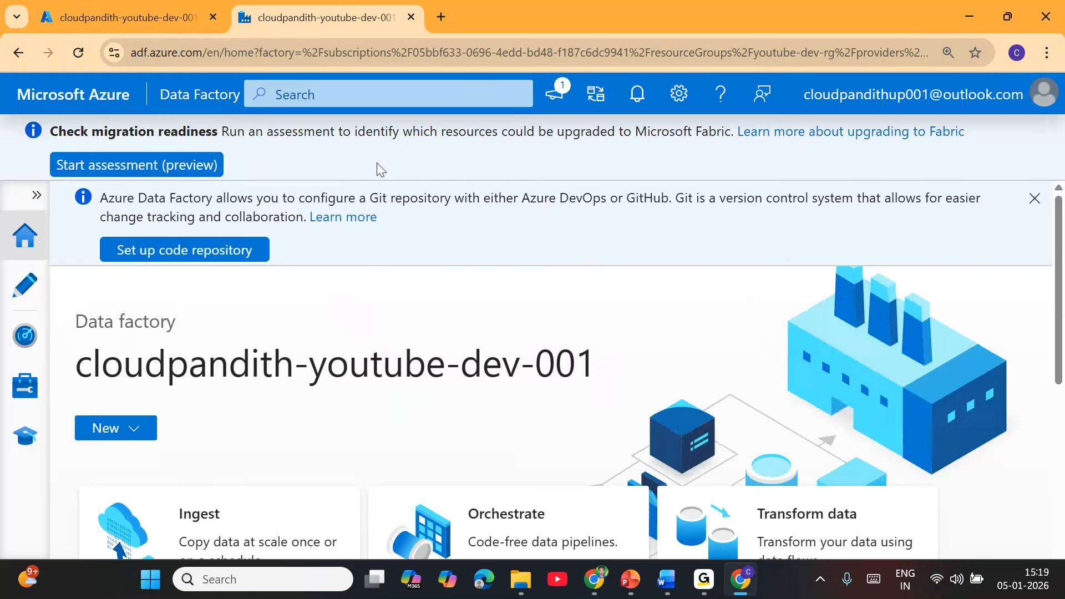
In the Author area, create a new pipeline, pipeline1, and hide its Properties pane.
{"action": "left_click_drag", "start_coordinate": [134, 52], "coordinate": [205, 55]}
{"action": "left_click", "coordinate": [471, 160]}
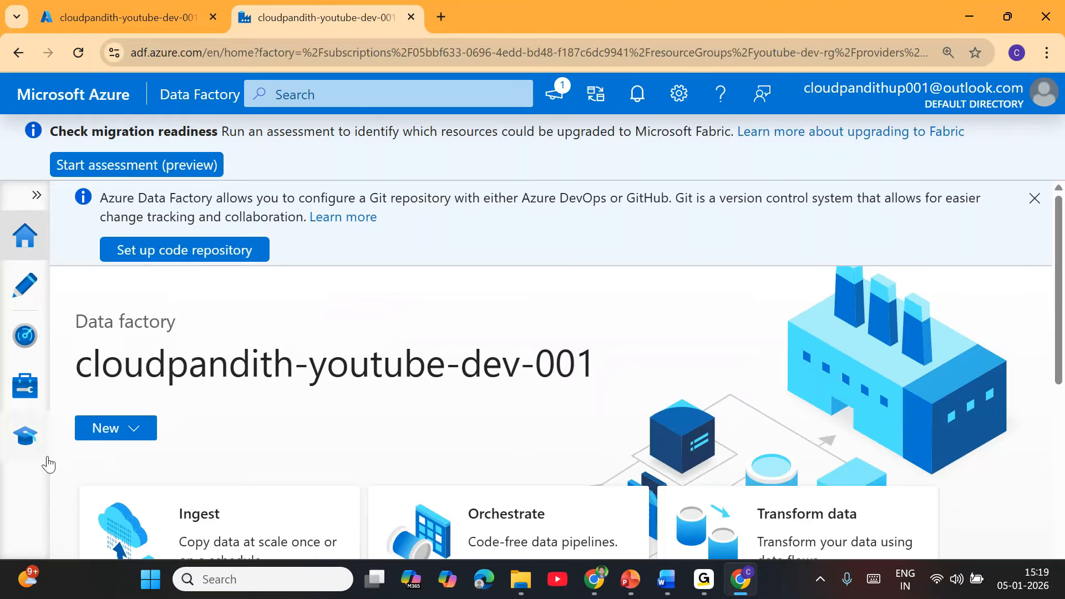
{"action": "left_click", "coordinate": [25, 287]}
{"action": "mouse_move", "coordinate": [95, 318]}
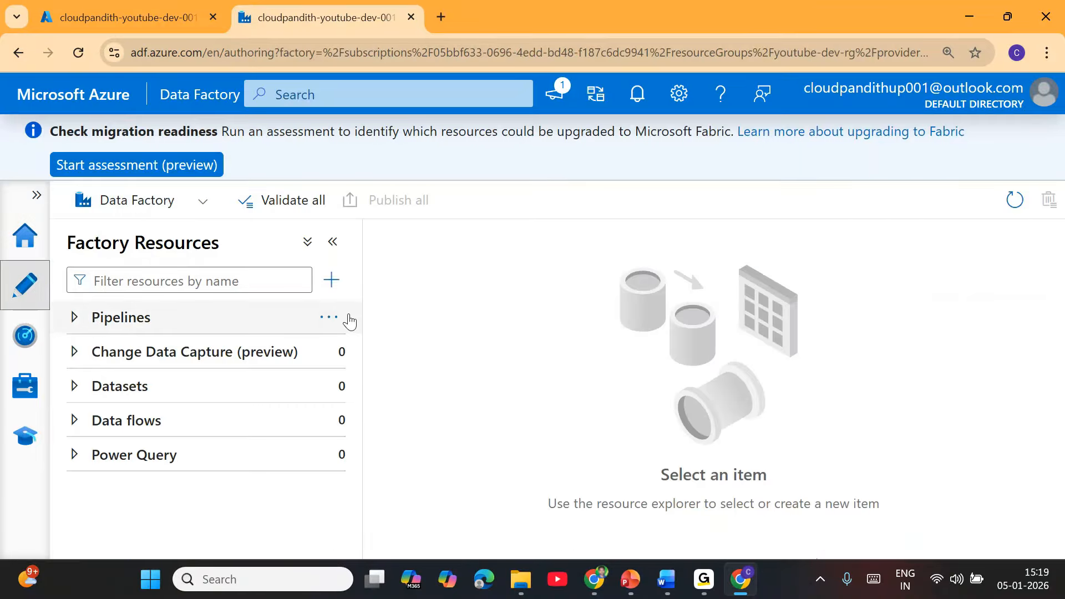
{"action": "left_click", "coordinate": [331, 318]}
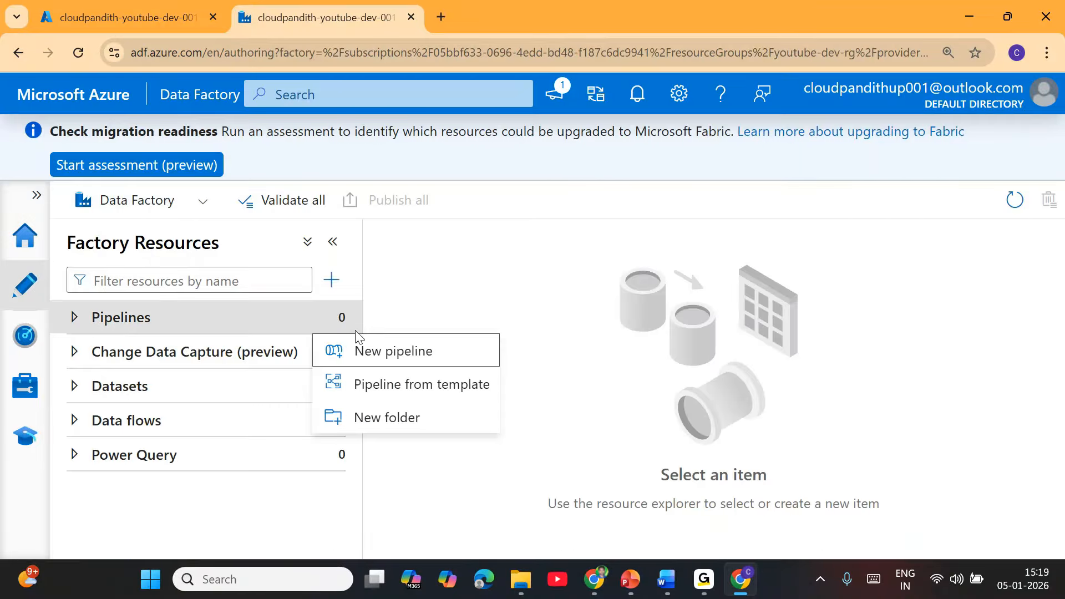
{"action": "left_click", "coordinate": [374, 364]}
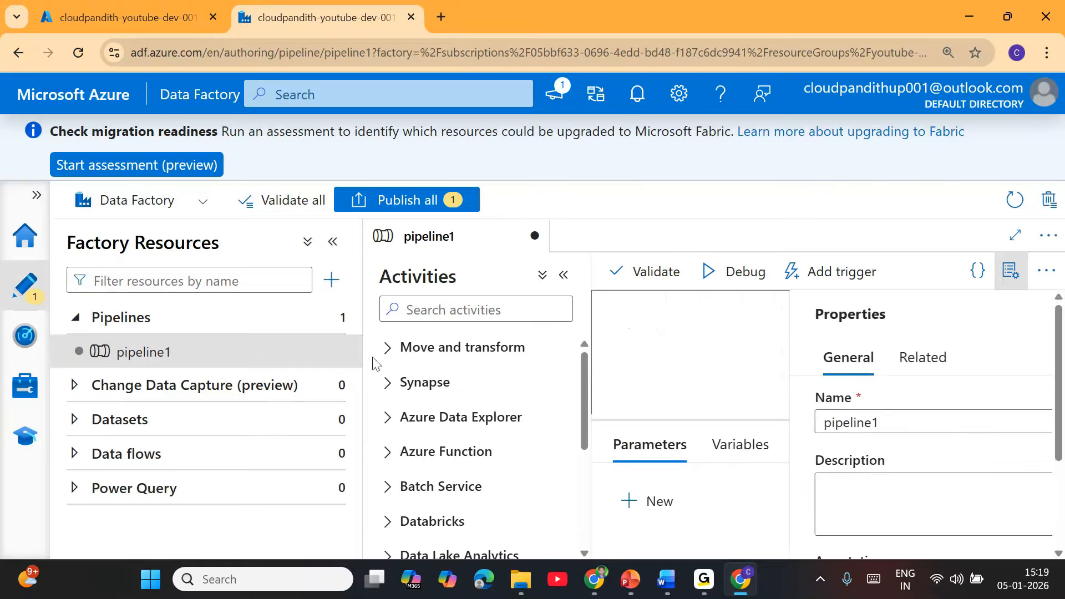
{"action": "left_click", "coordinate": [1011, 272]}
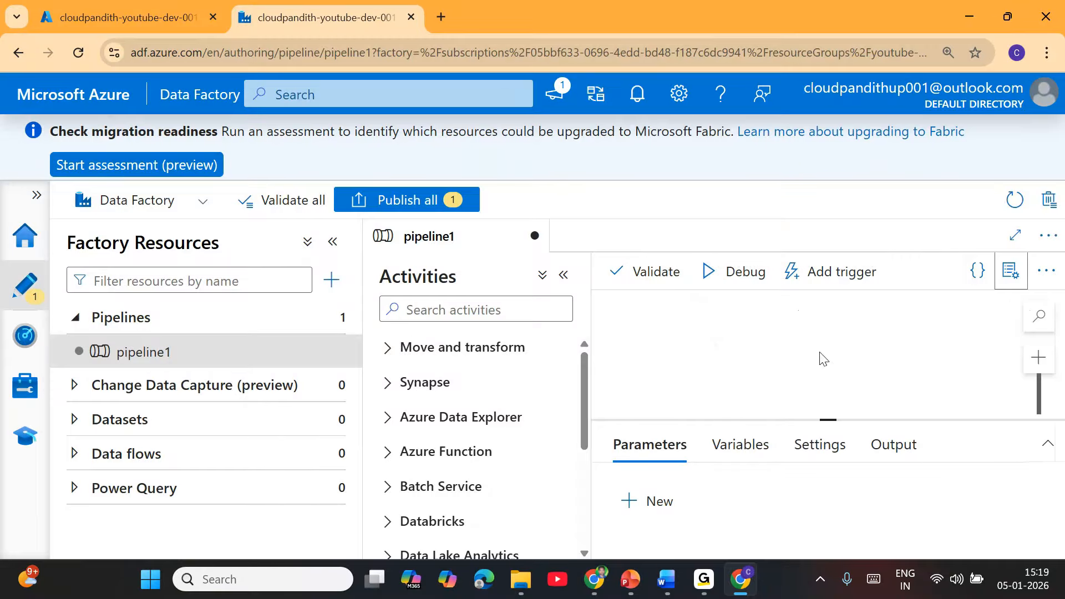
Set the Chrome page zoom to 100%.
{"action": "left_click", "coordinate": [1047, 53]}
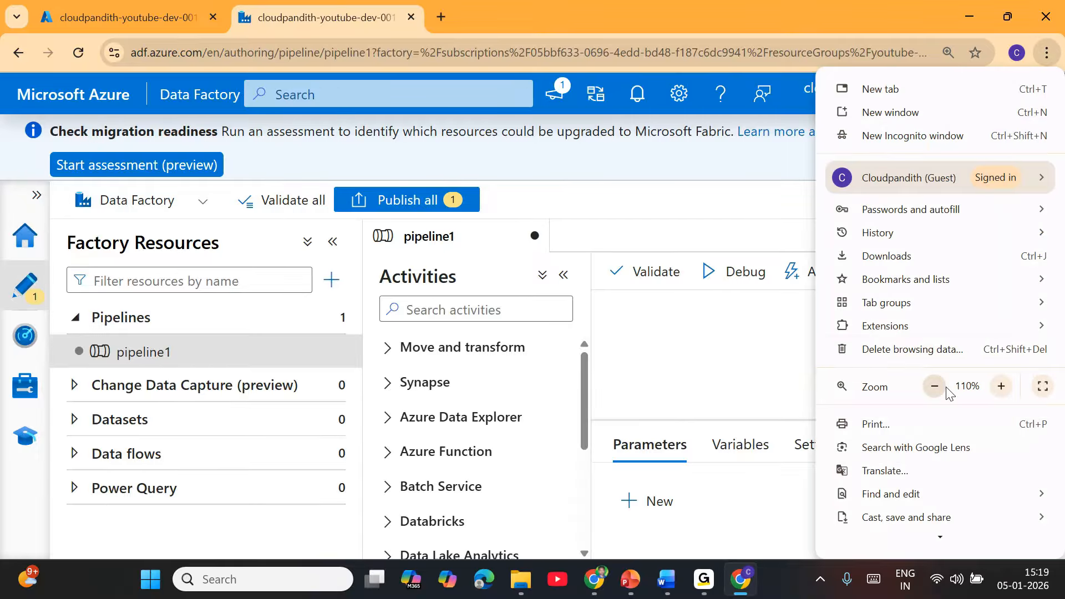
{"action": "left_click", "coordinate": [934, 386]}
{"action": "left_click", "coordinate": [677, 356]}
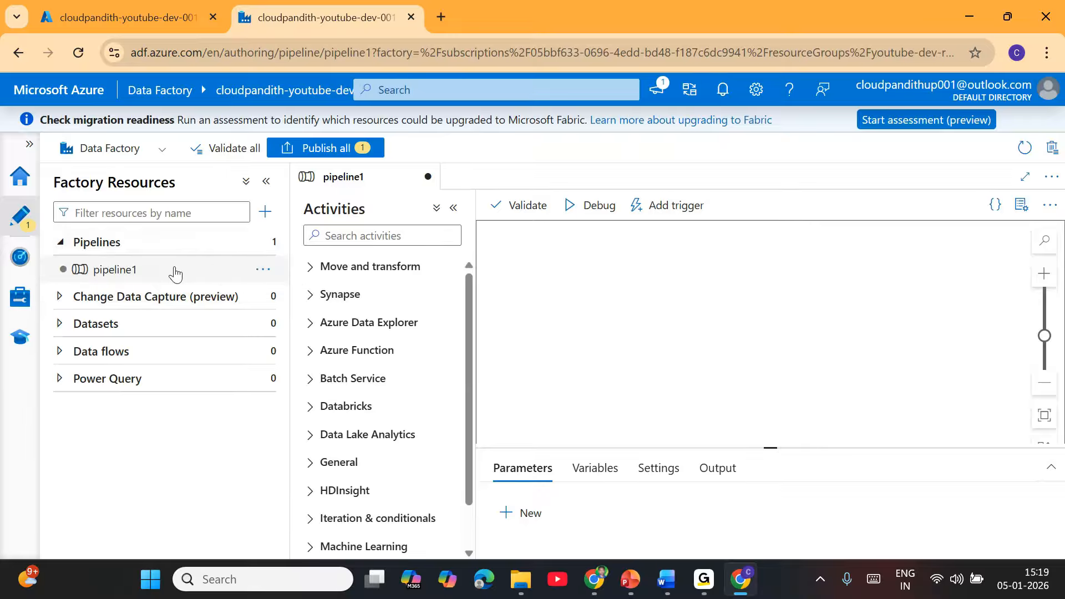
Add a Wait activity, Wait1, to pipeline1 with a wait time of 10 seconds.
{"action": "left_click", "coordinate": [366, 233]}
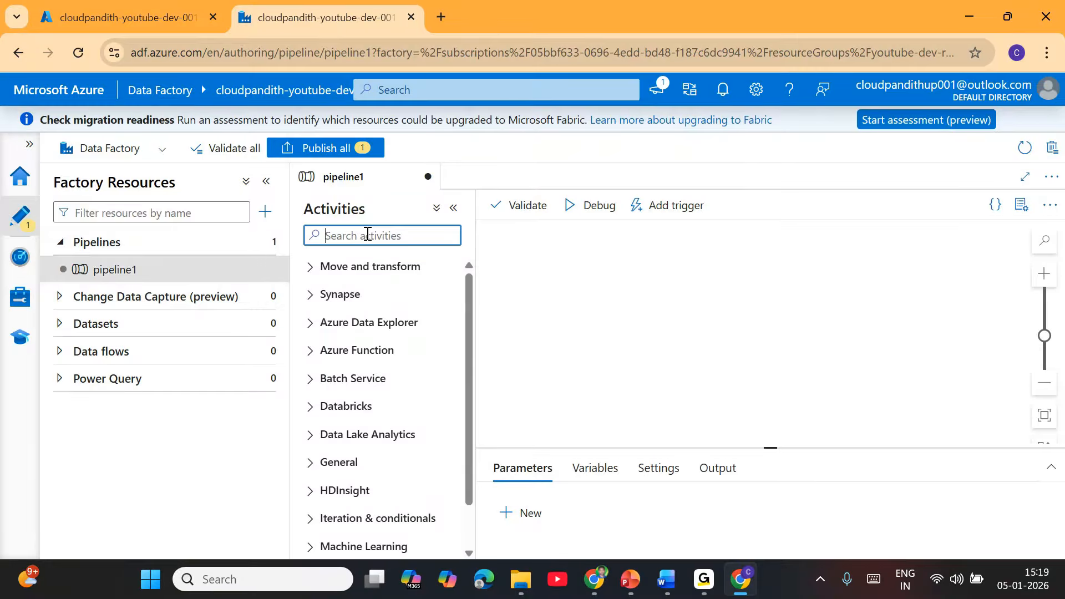
{"action": "type", "text": "wait"}
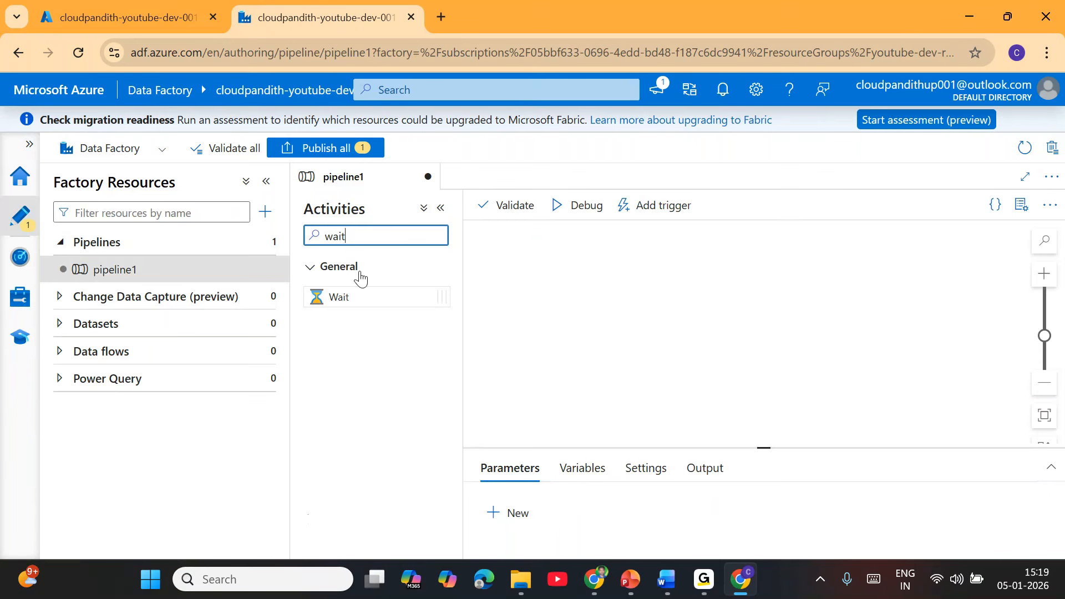
{"action": "left_click_drag", "start_coordinate": [351, 297], "coordinate": [731, 312]}
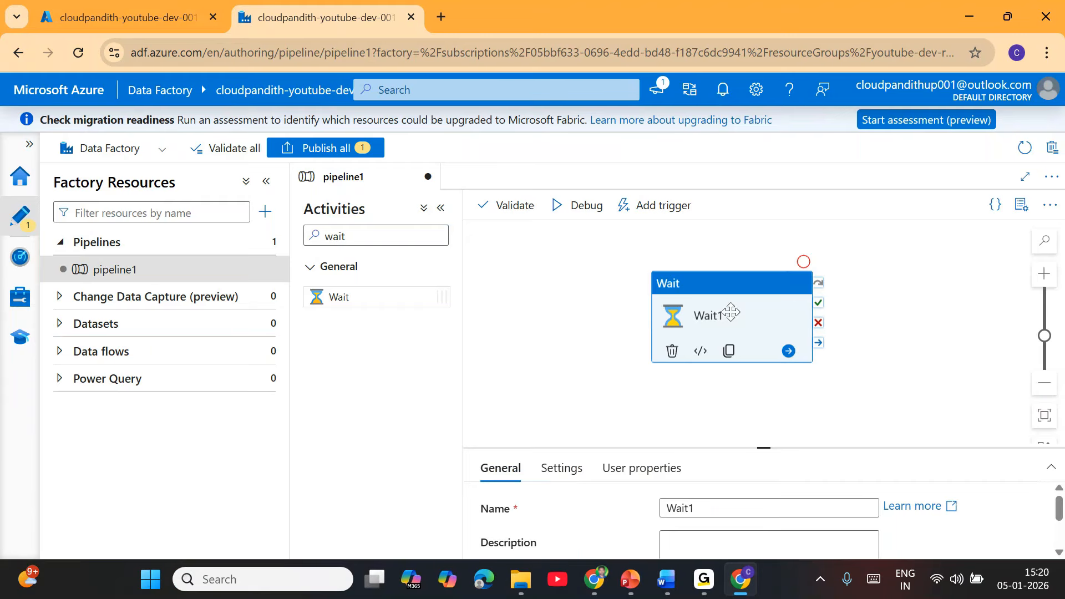
{"action": "left_click_drag", "start_coordinate": [740, 304], "coordinate": [682, 310]}
{"action": "left_click", "coordinate": [571, 478]}
{"action": "left_click", "coordinate": [728, 513]}
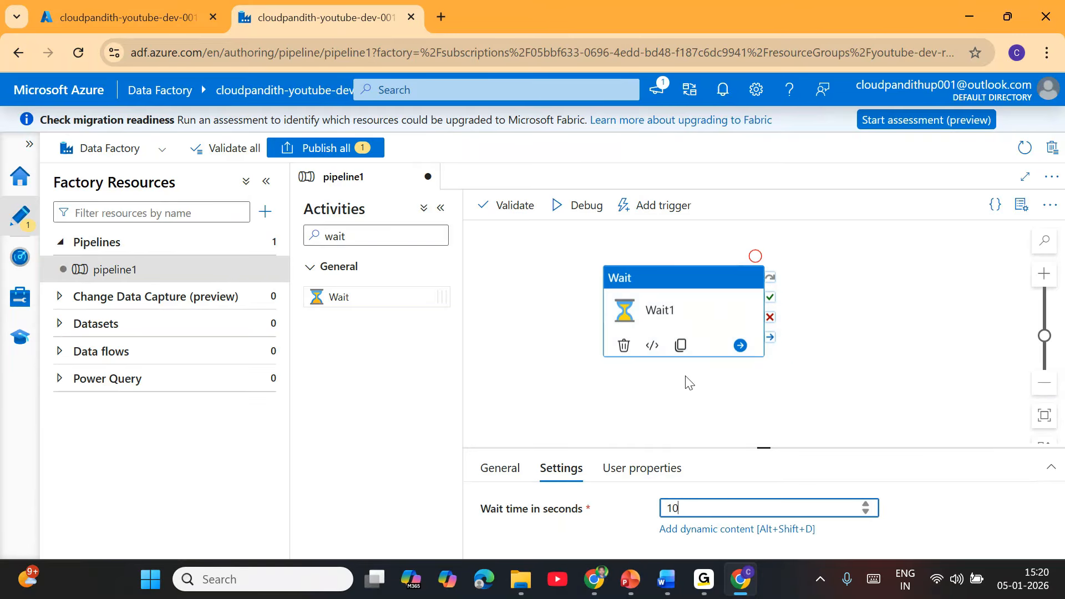
Add Wait2 chained on success after Wait1, with a wait time of 5 seconds.
{"action": "left_click_drag", "start_coordinate": [388, 298], "coordinate": [966, 330]}
{"action": "left_click_drag", "start_coordinate": [770, 305], "coordinate": [946, 320]}
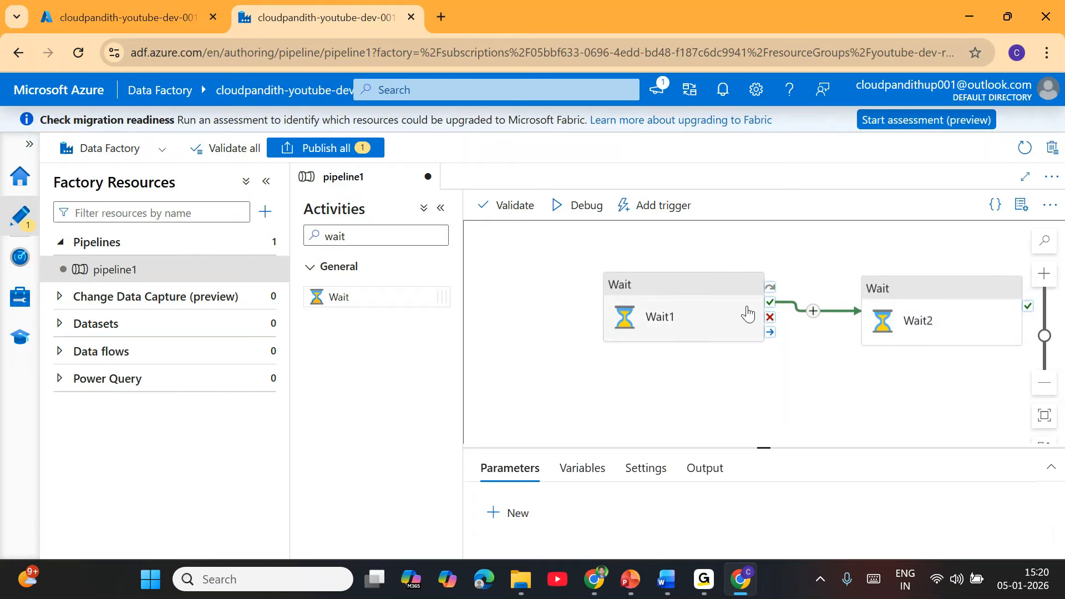
{"action": "left_click", "coordinate": [934, 317]}
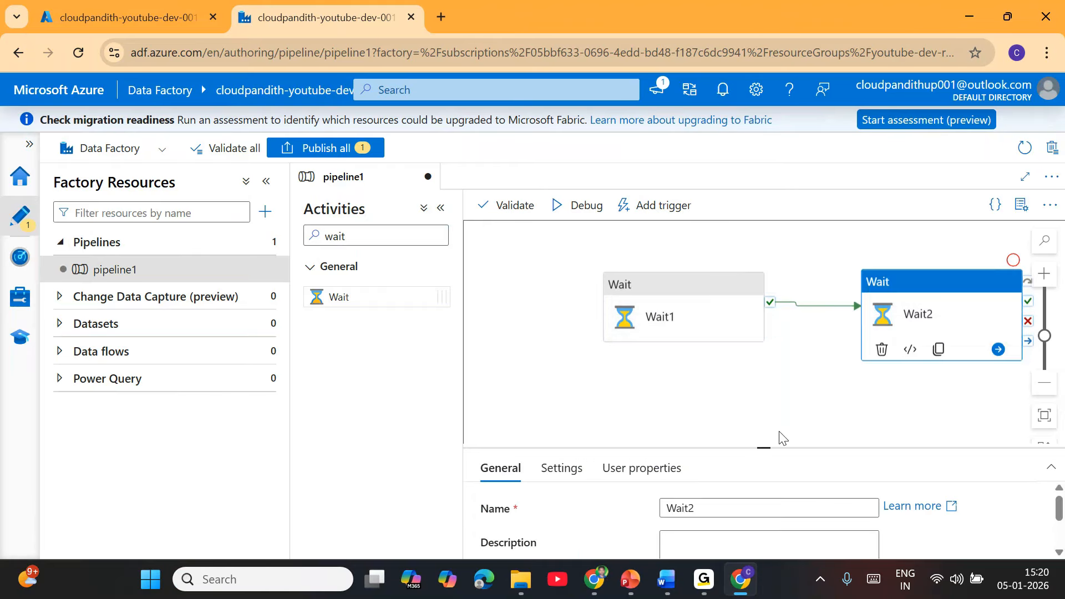
{"action": "left_click", "coordinate": [545, 469]}
{"action": "left_click", "coordinate": [668, 507]}
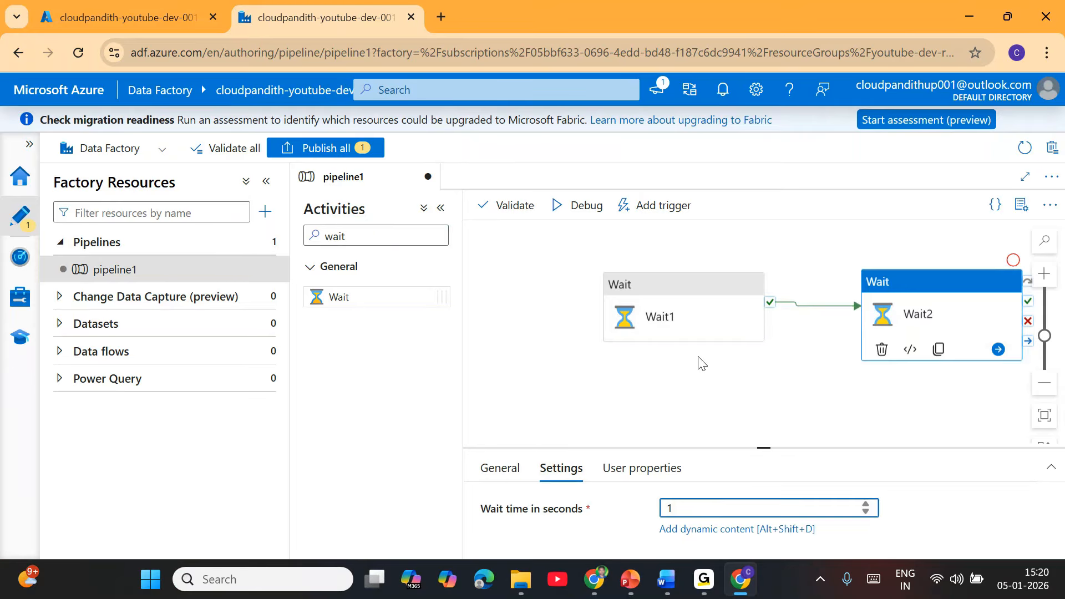
{"action": "left_click", "coordinate": [690, 321]}
{"action": "left_click", "coordinate": [701, 509]}
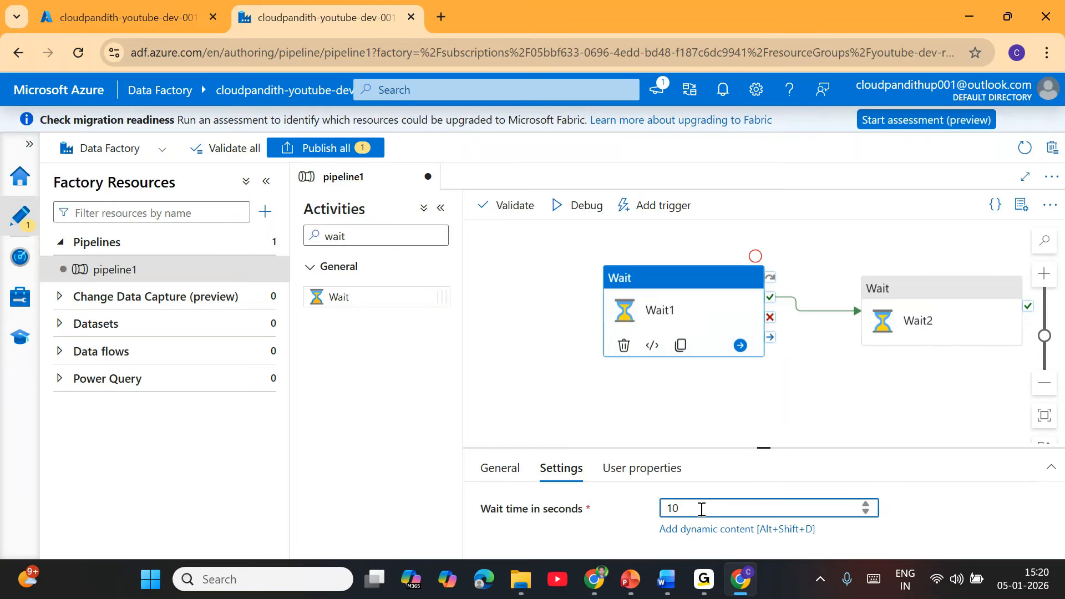
{"action": "left_click", "coordinate": [938, 327]}
{"action": "left_click", "coordinate": [709, 513]}
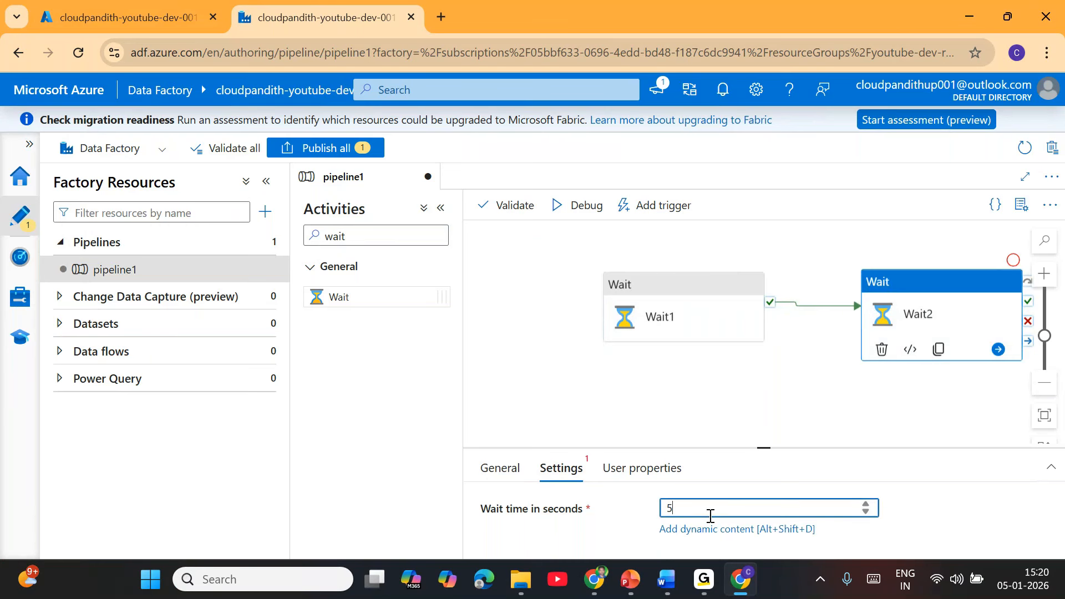
{"action": "left_click", "coordinate": [672, 408]}
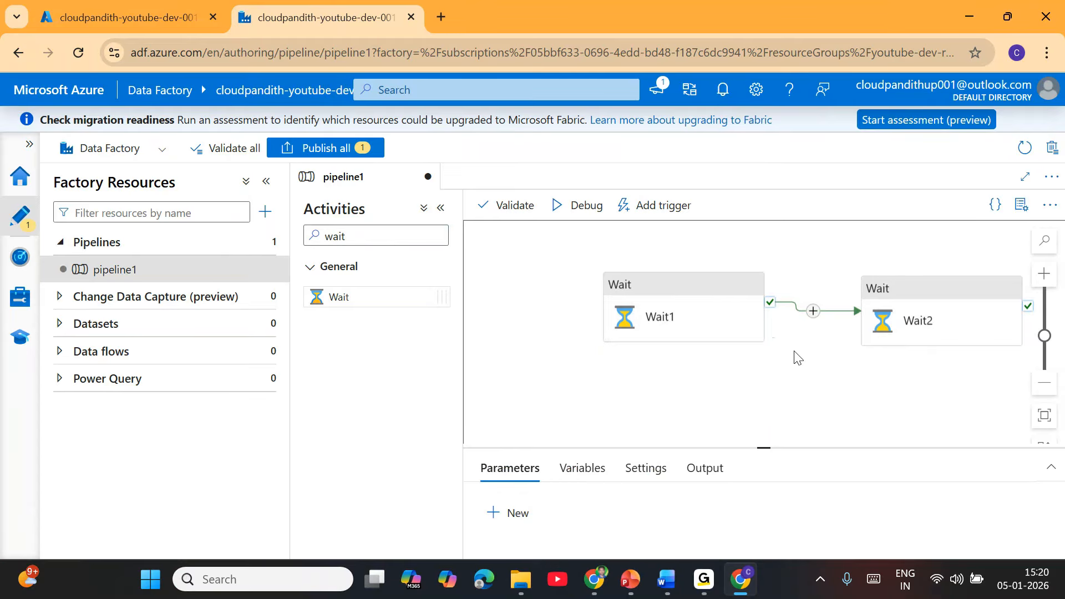
Publish all changes to pipeline1, then run it immediately with Trigger now.
{"action": "left_click", "coordinate": [321, 146]}
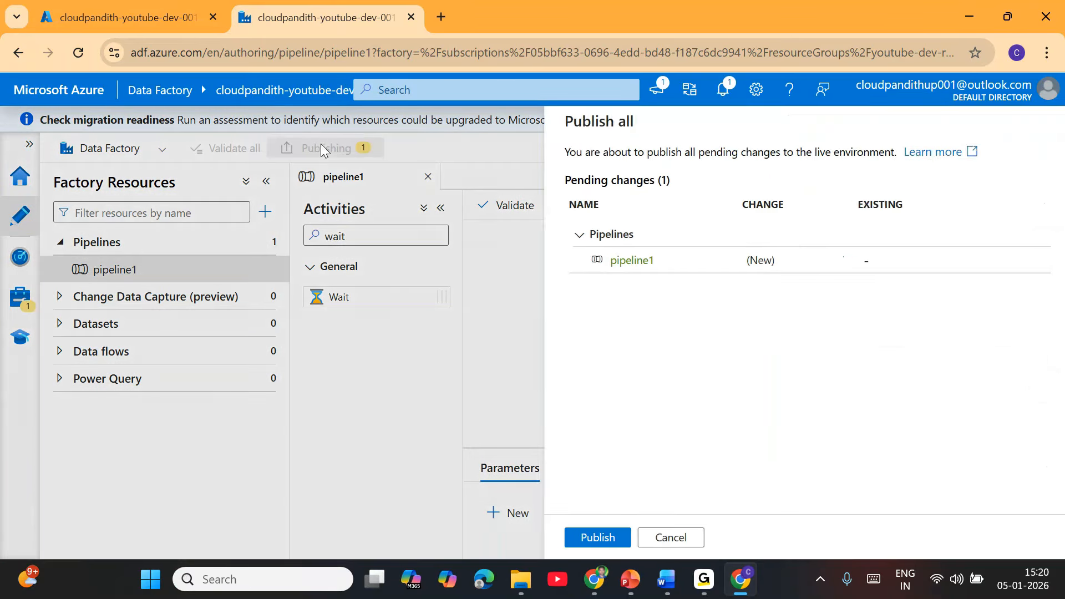
{"action": "left_click", "coordinate": [593, 538]}
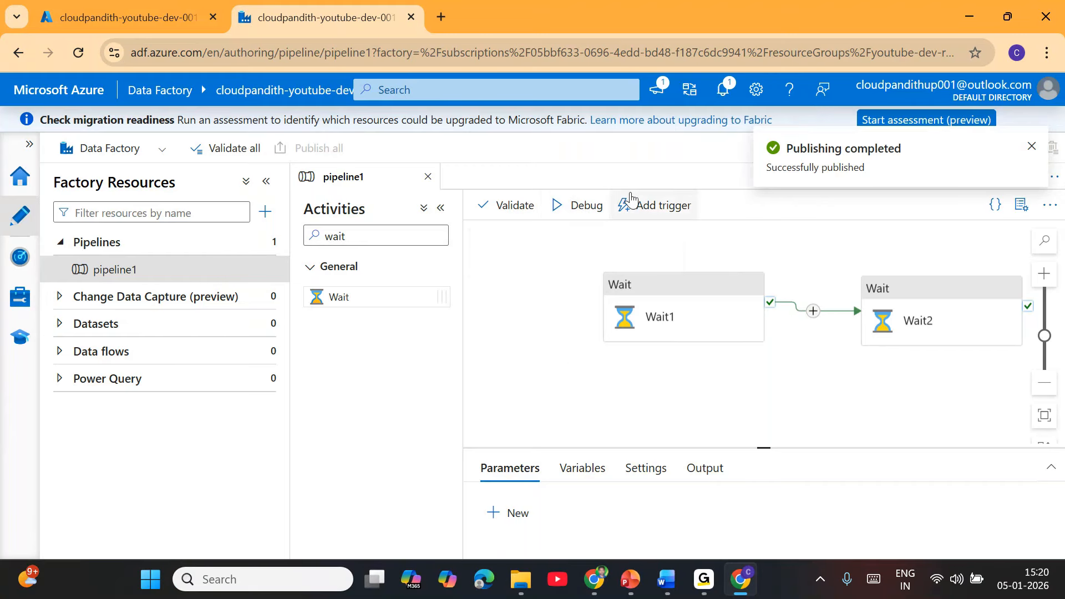
{"action": "left_click", "coordinate": [658, 212]}
{"action": "left_click", "coordinate": [657, 232]}
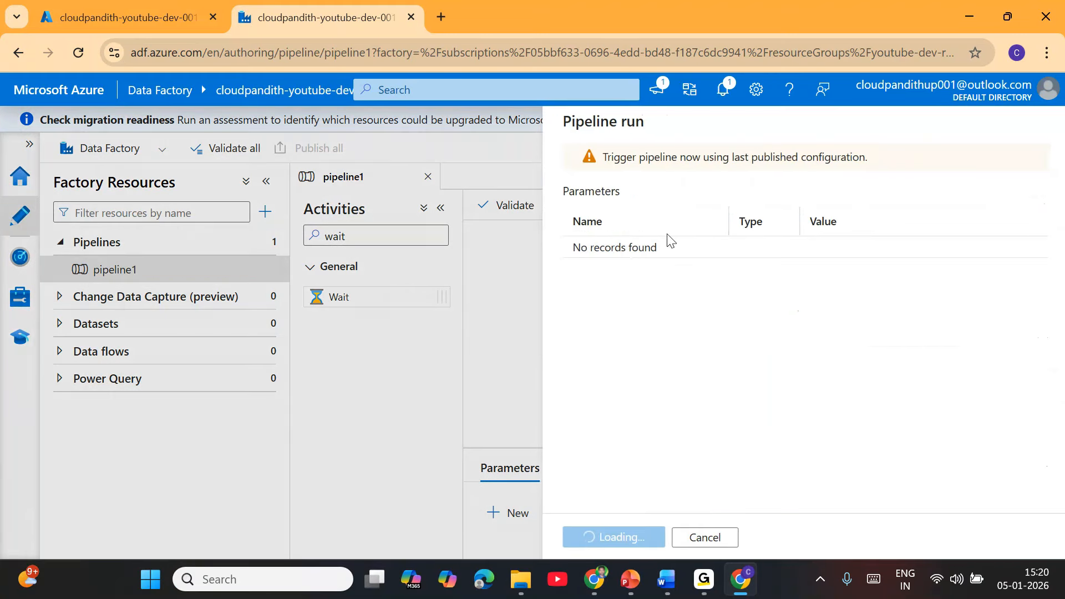
{"action": "left_click", "coordinate": [613, 538]}
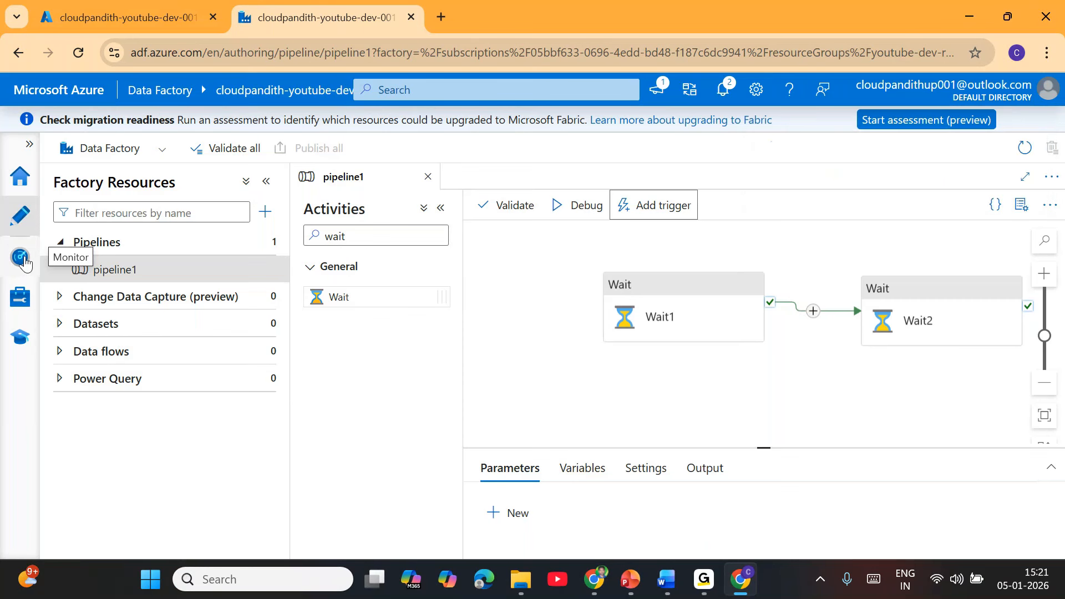
In Monitor, refresh Pipeline runs until pipeline1 succeeds, then view its Wait1 and Wait2 activity runs.
{"action": "left_click", "coordinate": [24, 263]}
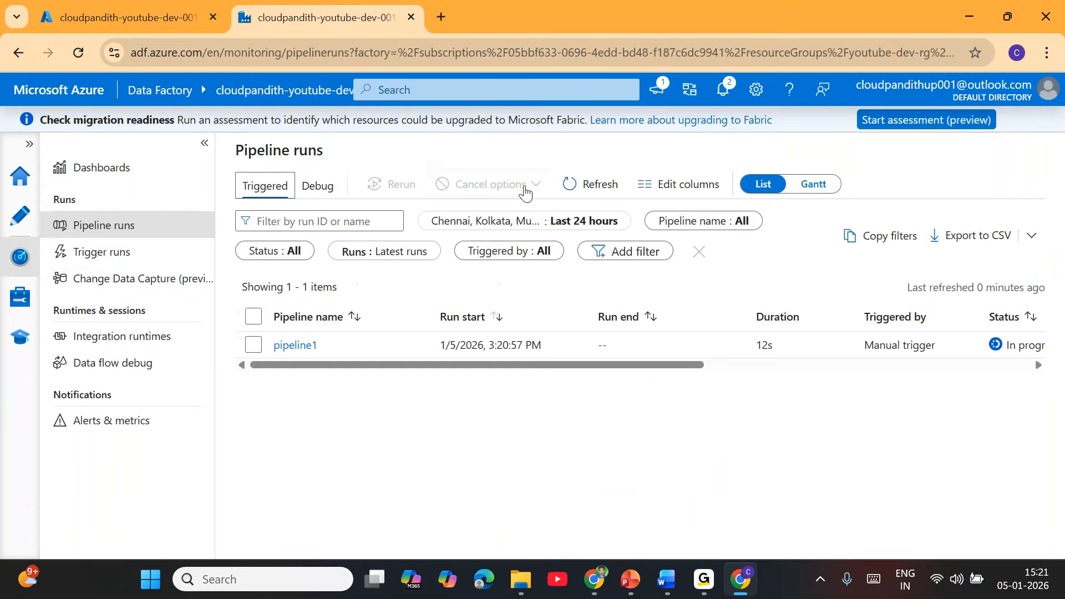
{"action": "left_click_drag", "start_coordinate": [523, 365], "coordinate": [600, 365]}
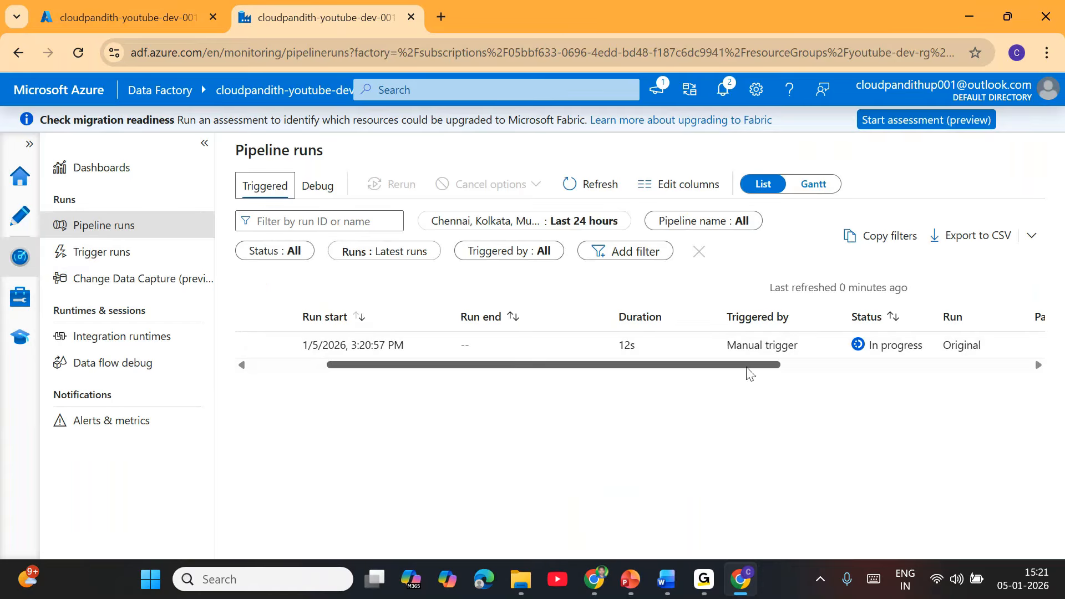
{"action": "left_click", "coordinate": [610, 194]}
{"action": "left_click", "coordinate": [611, 194]}
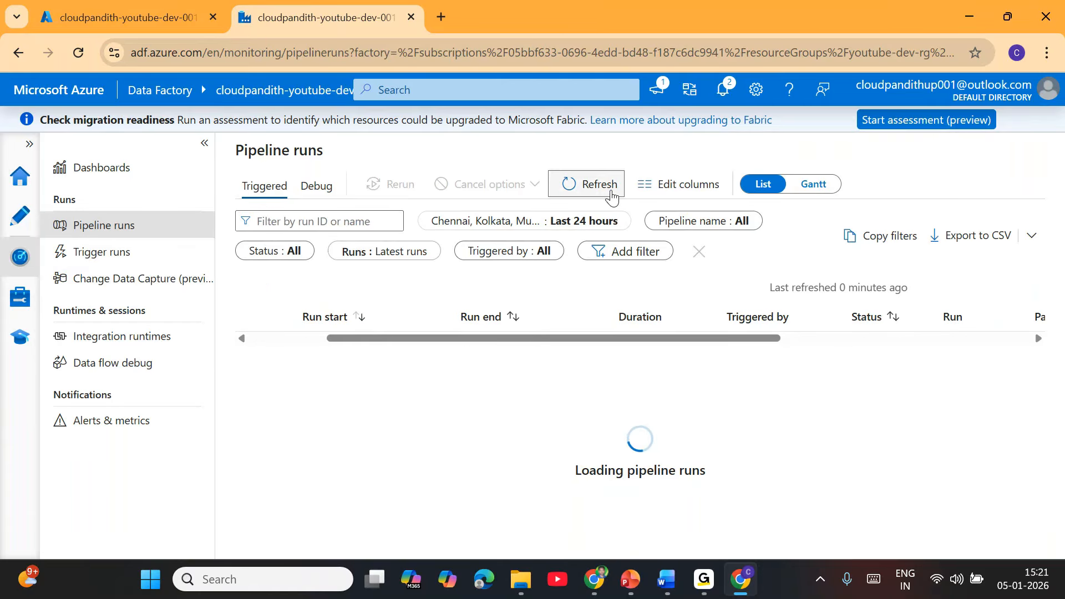
{"action": "left_click", "coordinate": [611, 194]}
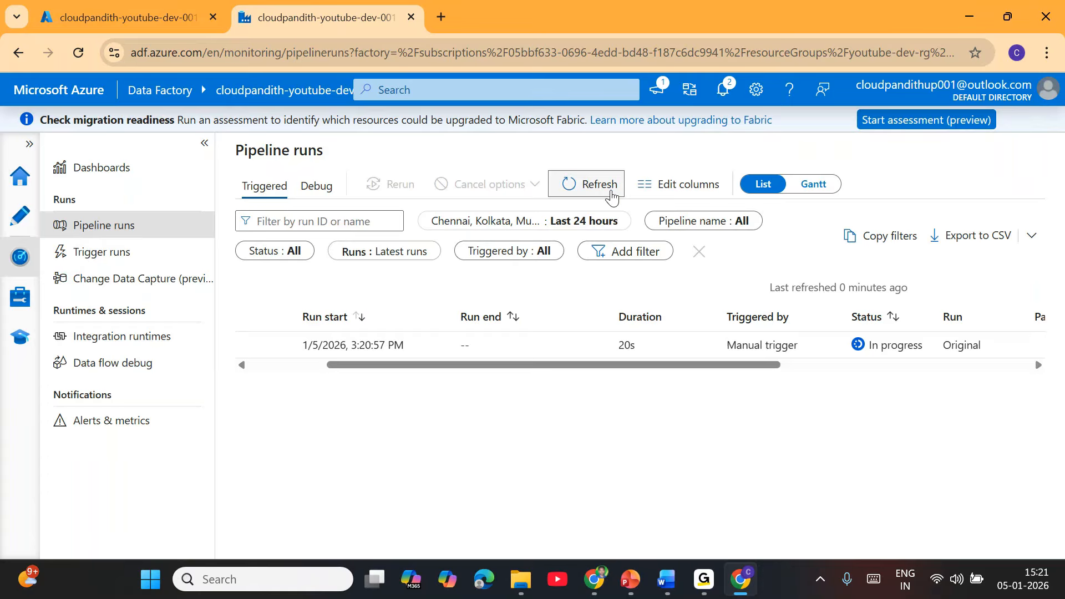
{"action": "left_click", "coordinate": [611, 194]}
{"action": "left_click", "coordinate": [611, 194]}
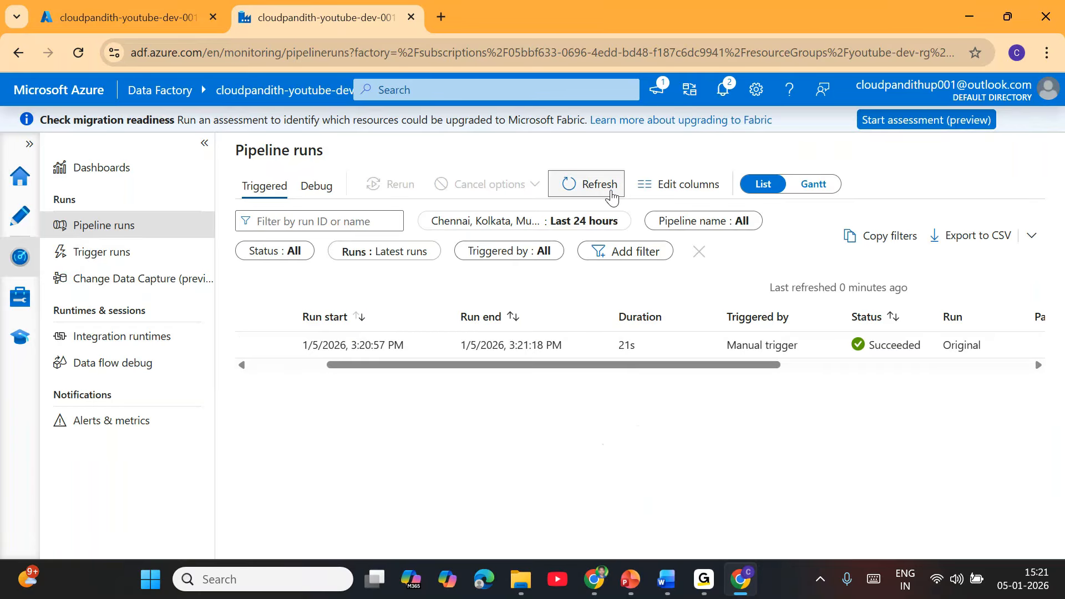
{"action": "left_click_drag", "start_coordinate": [691, 376], "coordinate": [489, 383]}
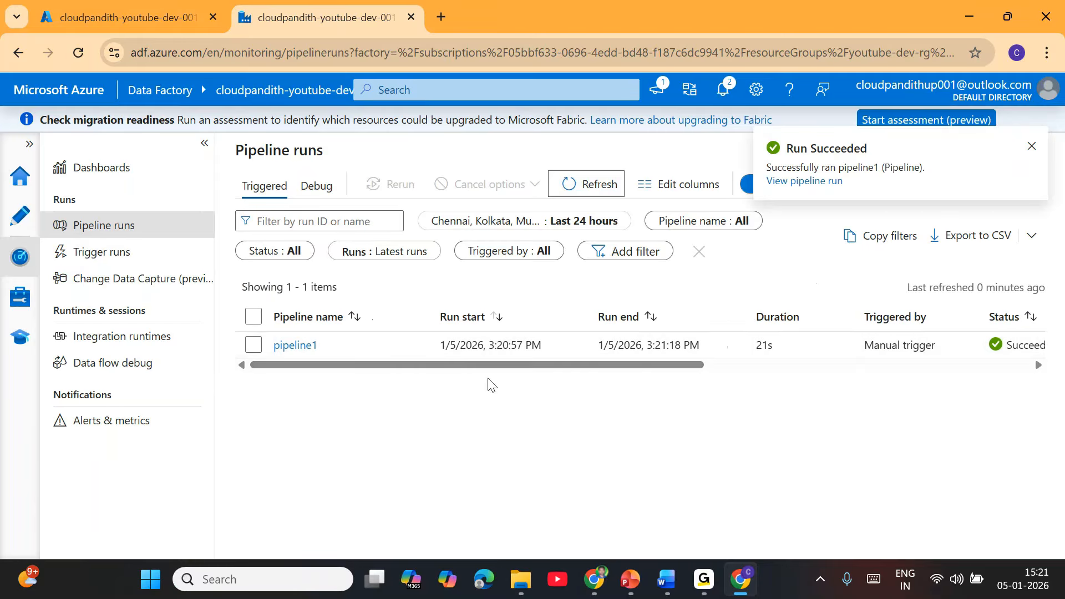
{"action": "left_click", "coordinate": [304, 357]}
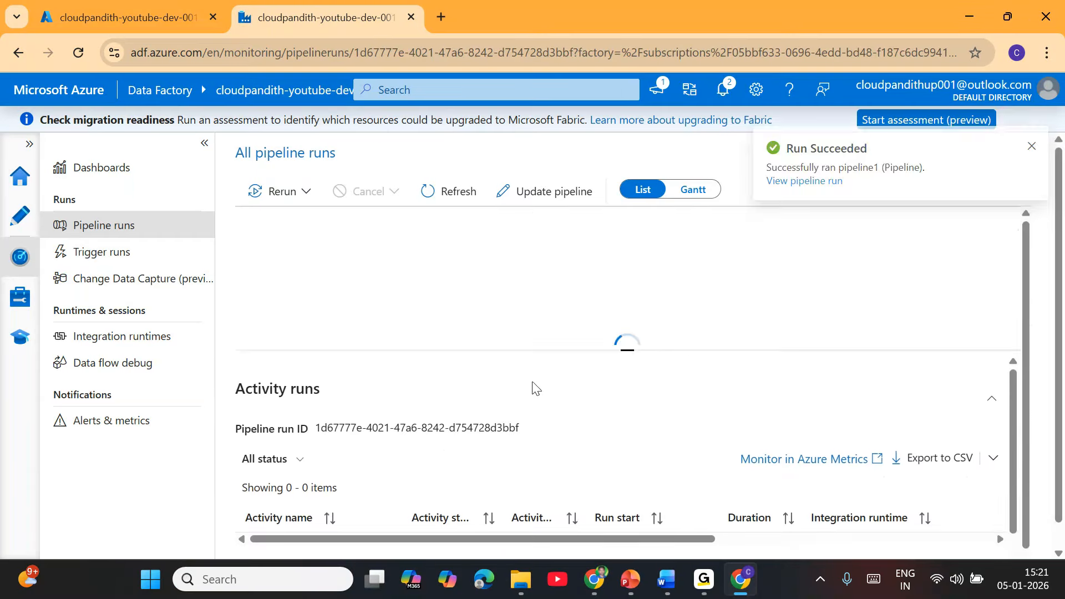
{"action": "mouse_move", "coordinate": [285, 546]}
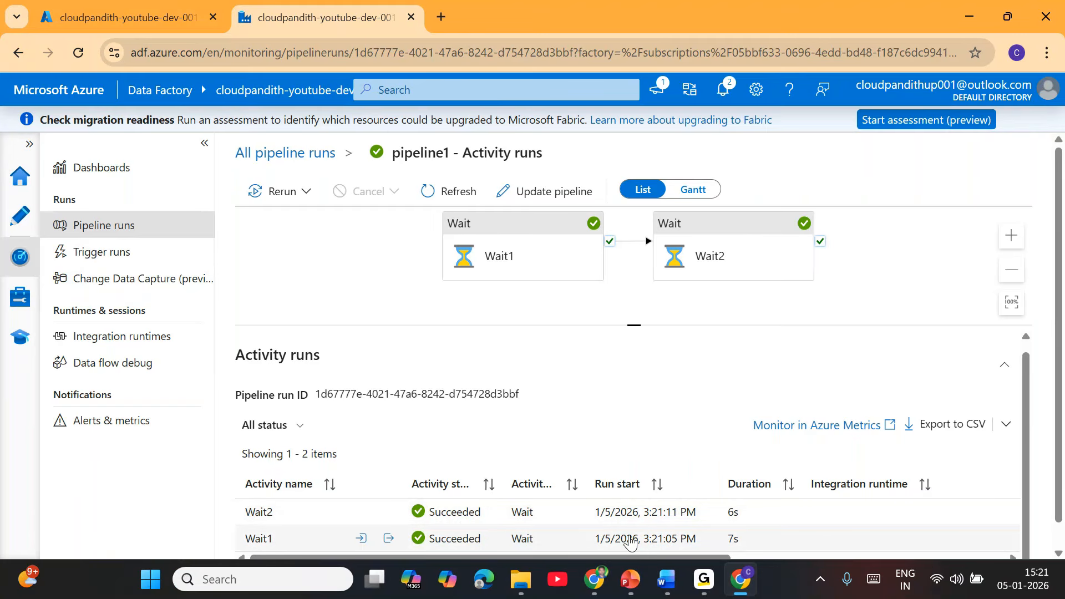
{"action": "mouse_move", "coordinate": [666, 592]}
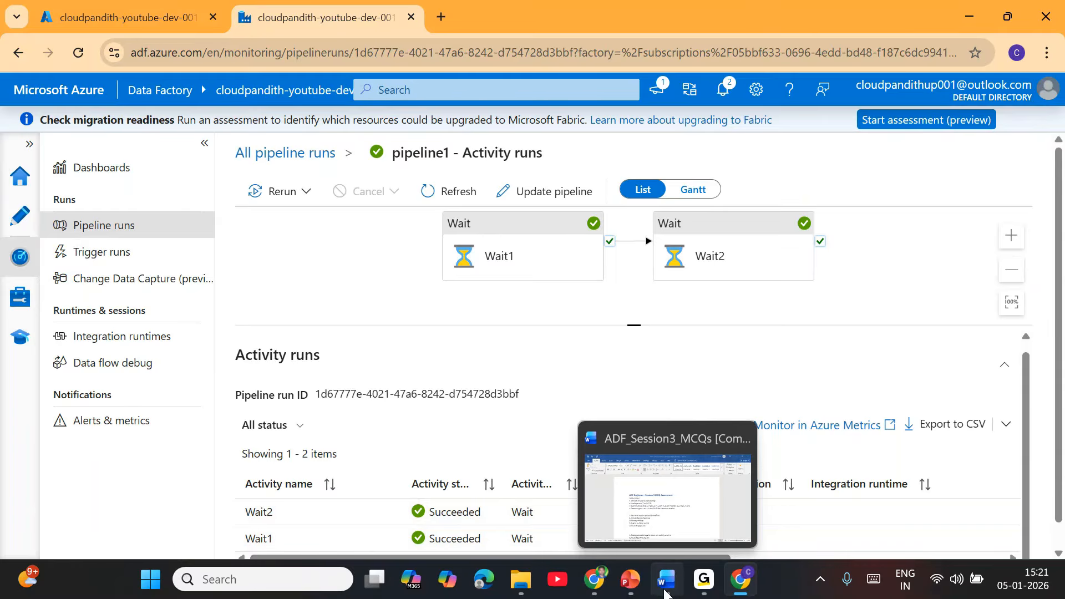
Bring up ADF_Session3_MCQs and highlight its instructions, including the 7-out-of-10 passing score.
{"action": "left_click", "coordinate": [660, 507]}
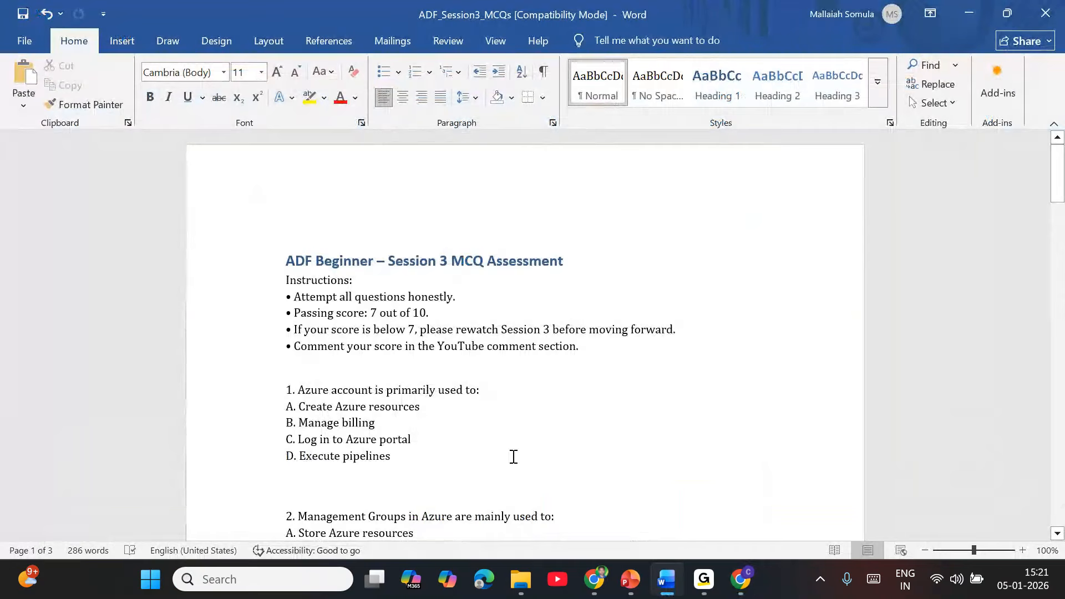
{"action": "scroll", "coordinate": [469, 465], "scroll_direction": "down", "scroll_amount": 2}
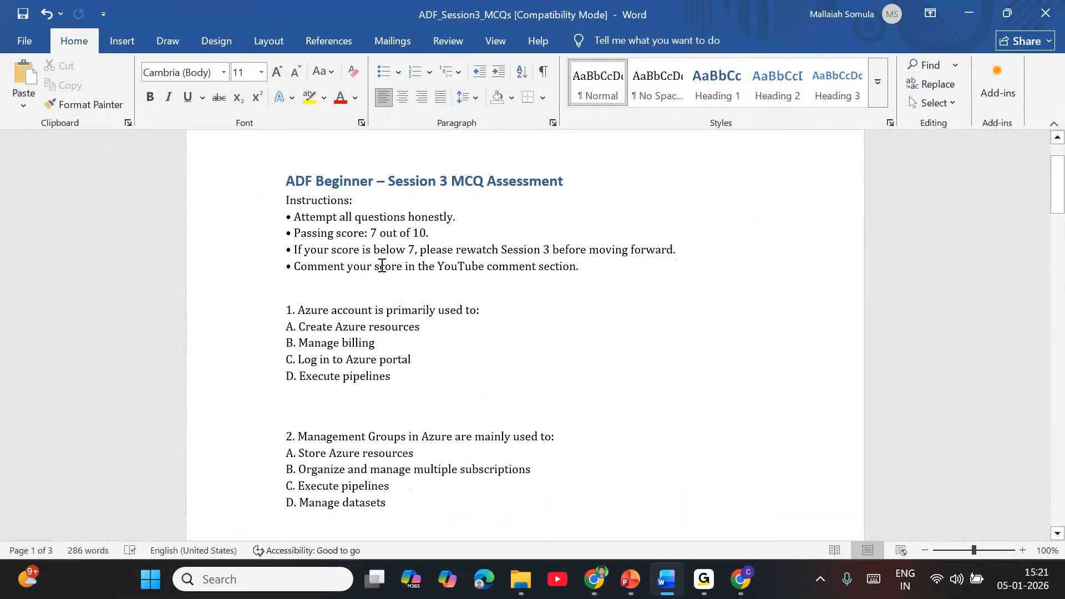
{"action": "left_click_drag", "start_coordinate": [294, 217], "coordinate": [453, 217]}
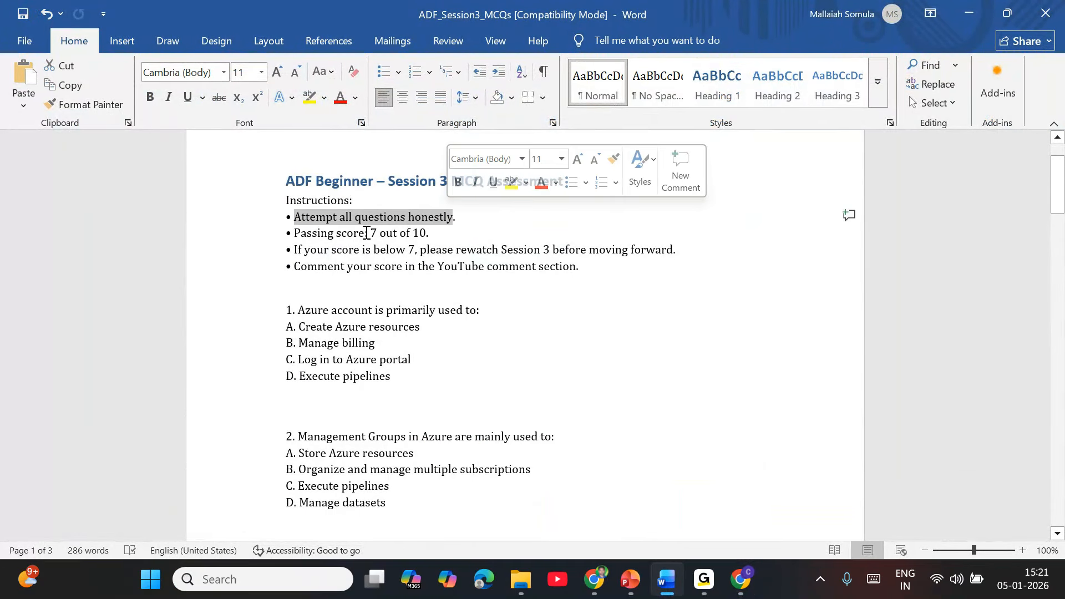
{"action": "left_click_drag", "start_coordinate": [348, 232], "coordinate": [677, 252]}
{"action": "left_click", "coordinate": [445, 310]}
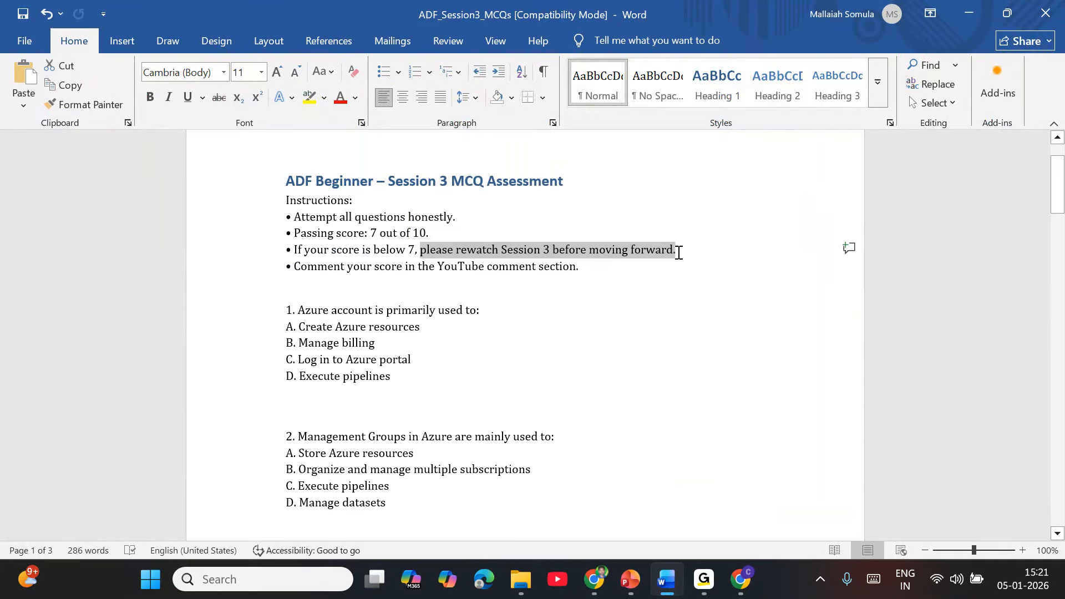
{"action": "left_click", "coordinate": [564, 315]}
{"action": "left_click_drag", "start_coordinate": [353, 270], "coordinate": [582, 267]}
{"action": "left_click", "coordinate": [491, 389]}
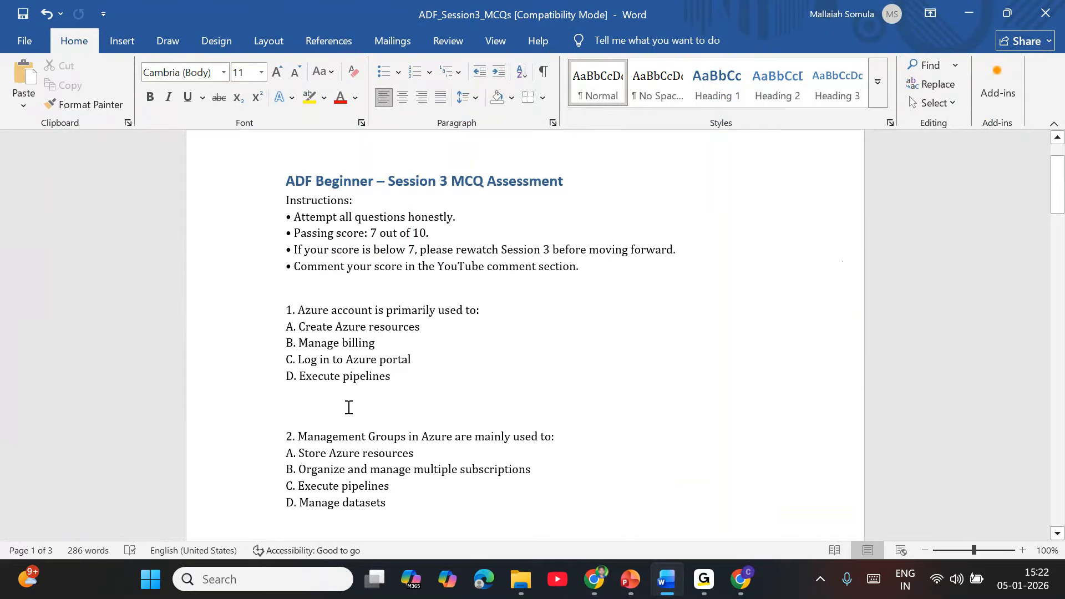
Highlight question 1 and its options, then scroll through the questions to question 10.
{"action": "scroll", "coordinate": [348, 407], "scroll_direction": "down", "scroll_amount": 1}
{"action": "left_click_drag", "start_coordinate": [305, 267], "coordinate": [416, 343]}
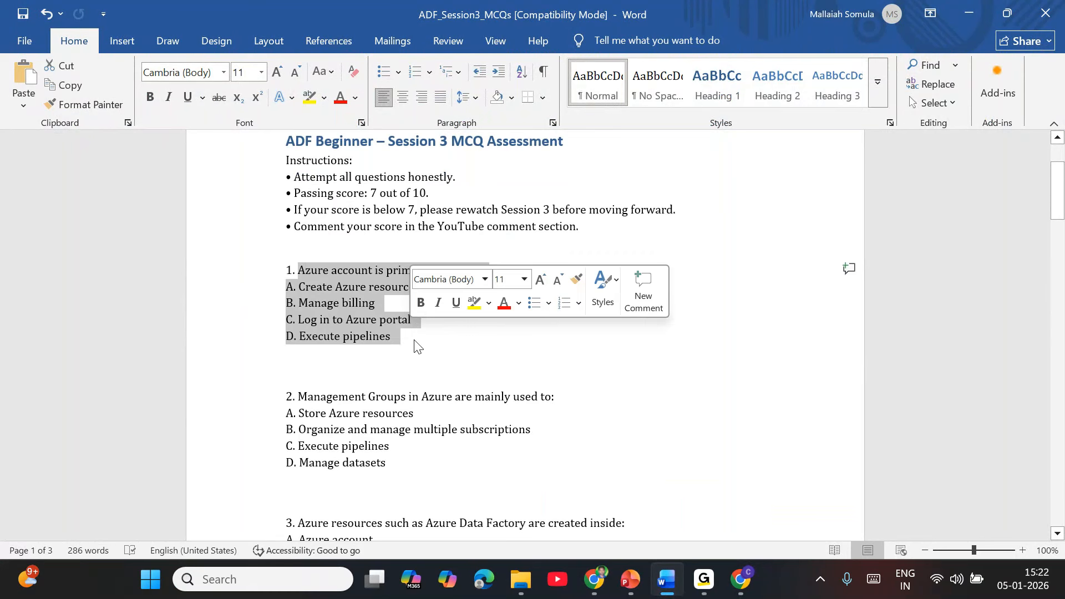
{"action": "left_click", "coordinate": [414, 366]}
{"action": "scroll", "coordinate": [381, 362], "scroll_direction": "down", "scroll_amount": 10}
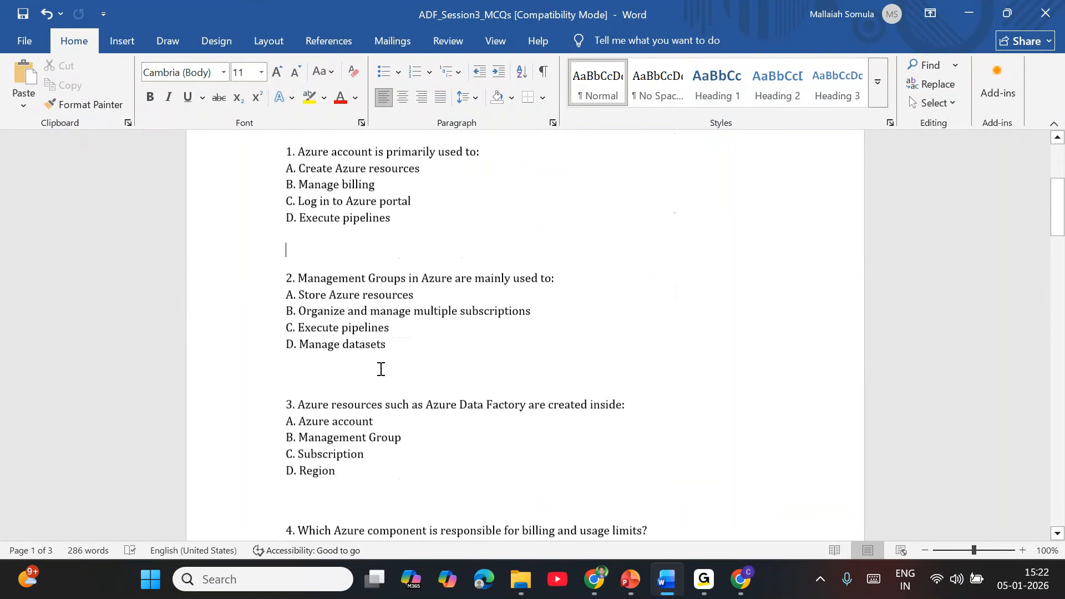
{"action": "scroll", "coordinate": [381, 369], "scroll_direction": "down", "scroll_amount": 9}
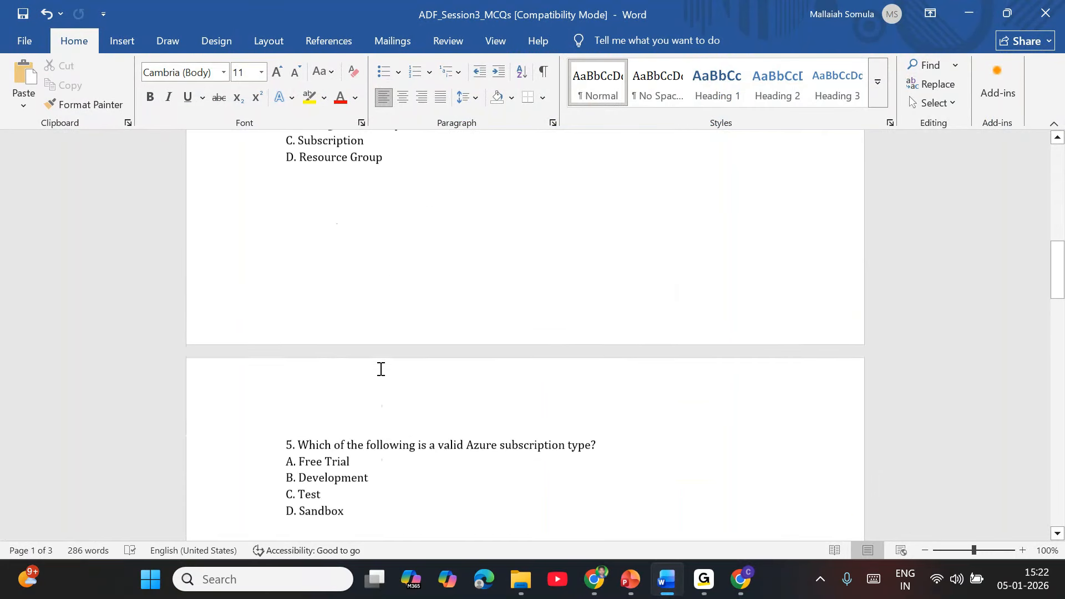
{"action": "scroll", "coordinate": [380, 368], "scroll_direction": "down", "scroll_amount": 9}
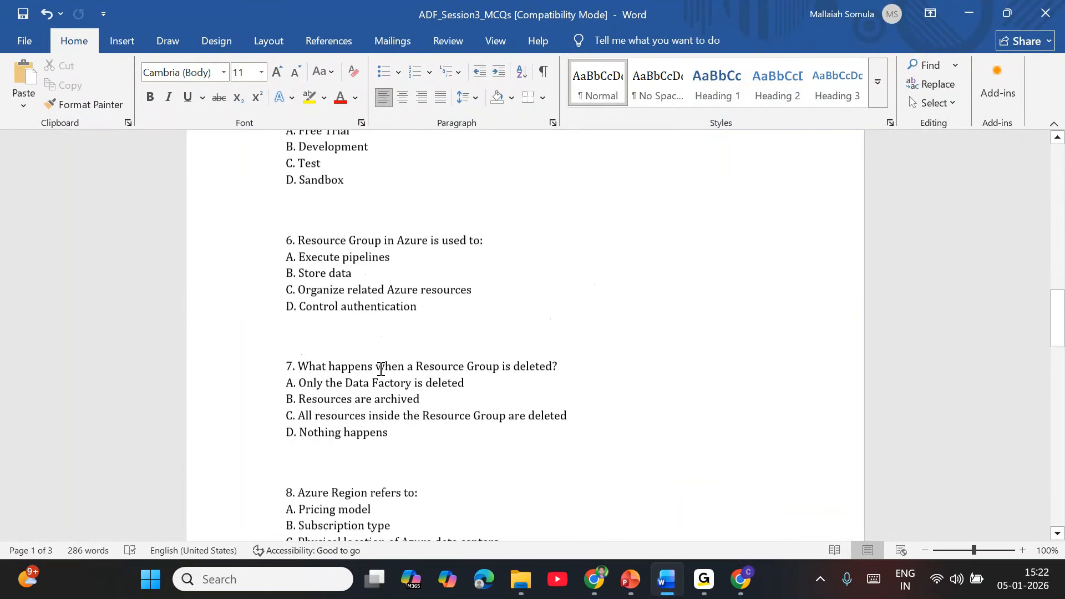
{"action": "scroll", "coordinate": [381, 369], "scroll_direction": "down", "scroll_amount": 4}
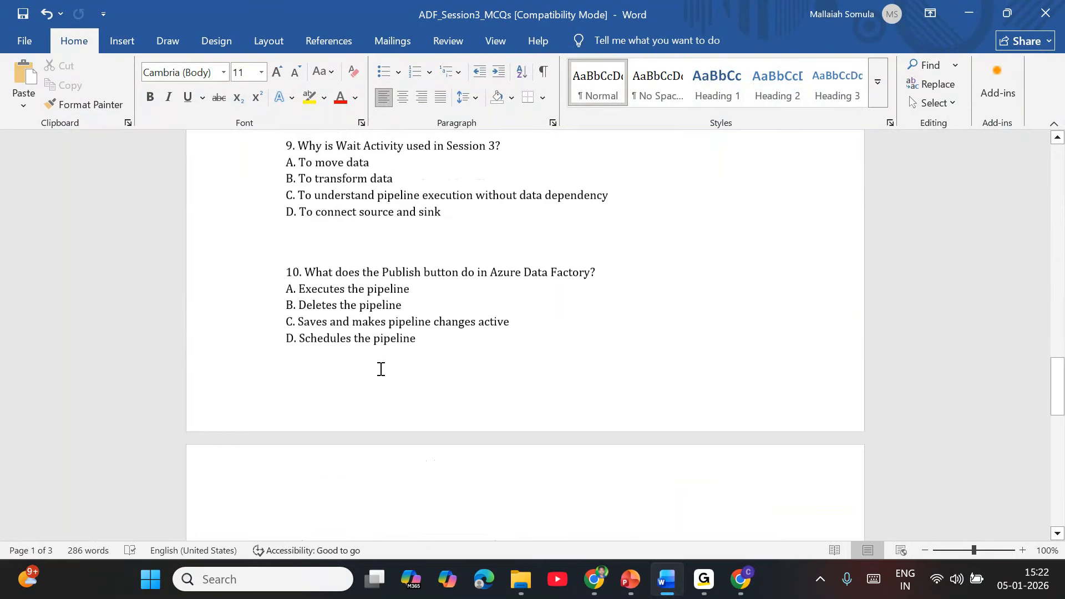
{"action": "scroll", "coordinate": [380, 369], "scroll_direction": "up", "scroll_amount": 2}
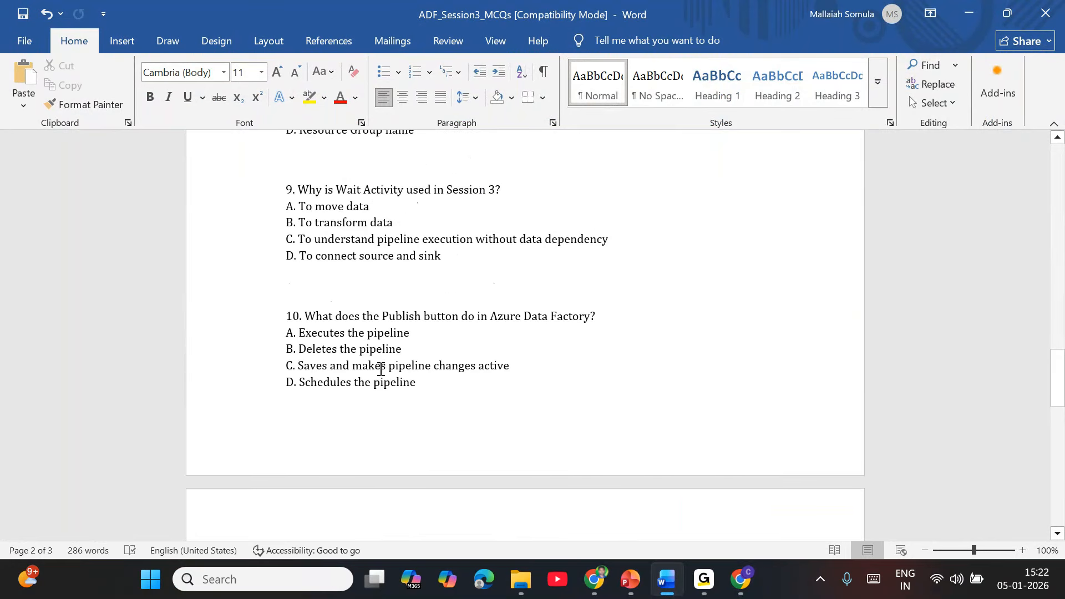